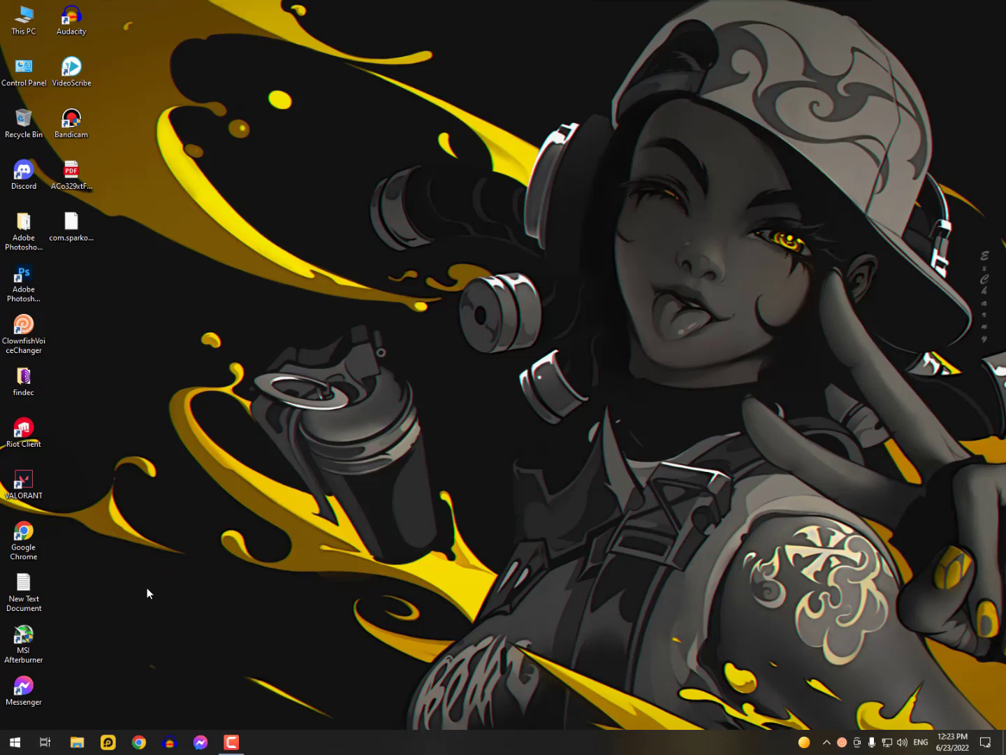
# Open Windows Security from the hidden tray icons and go to Firewall & network protection.
pyautogui.click(16, 742)
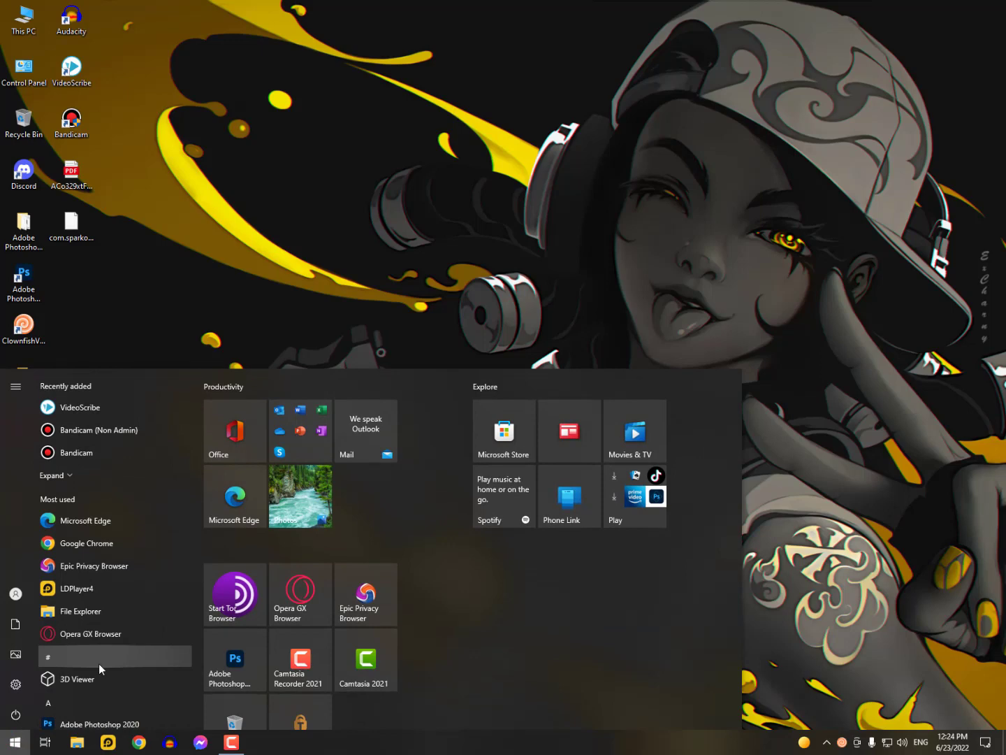
pyautogui.click(780, 673)
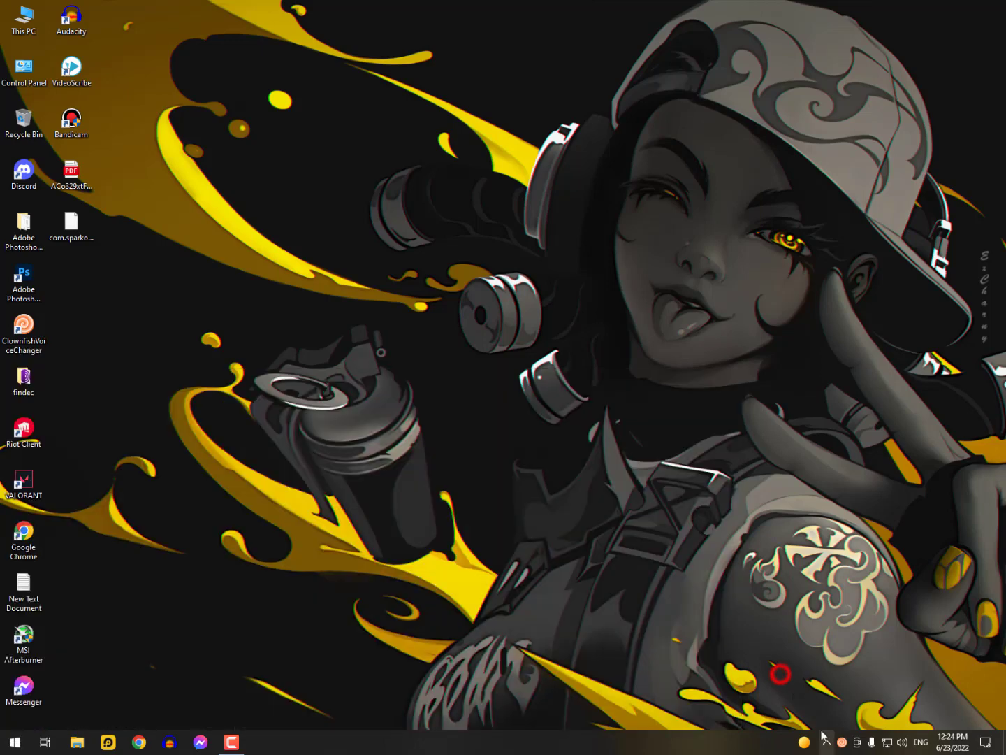
pyautogui.click(827, 743)
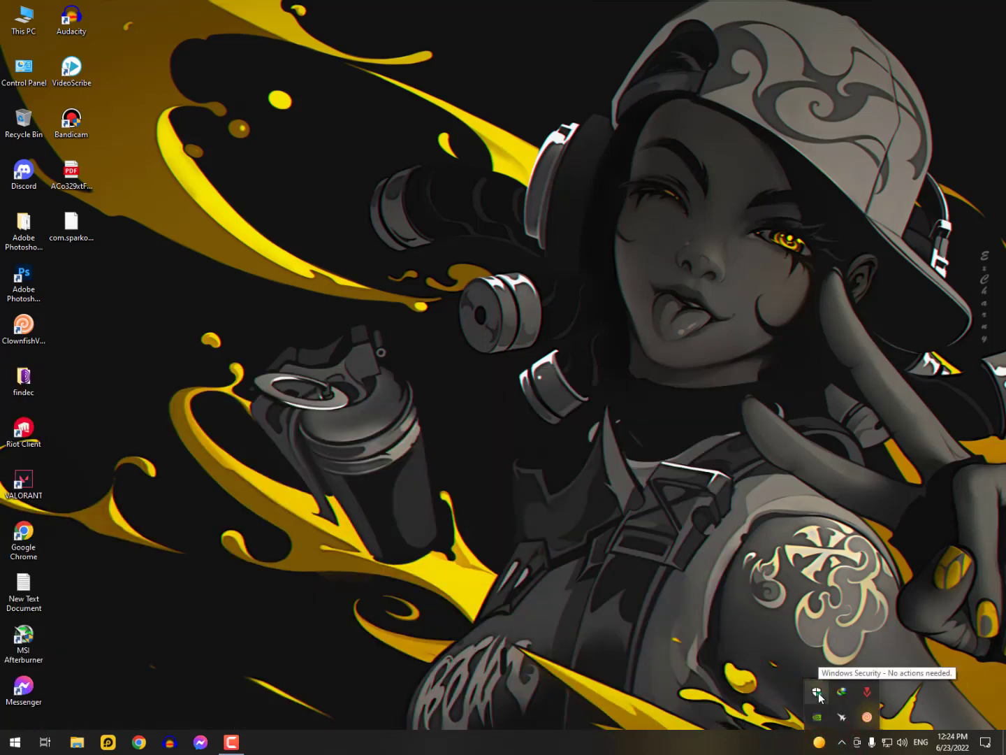
pyautogui.click(819, 693)
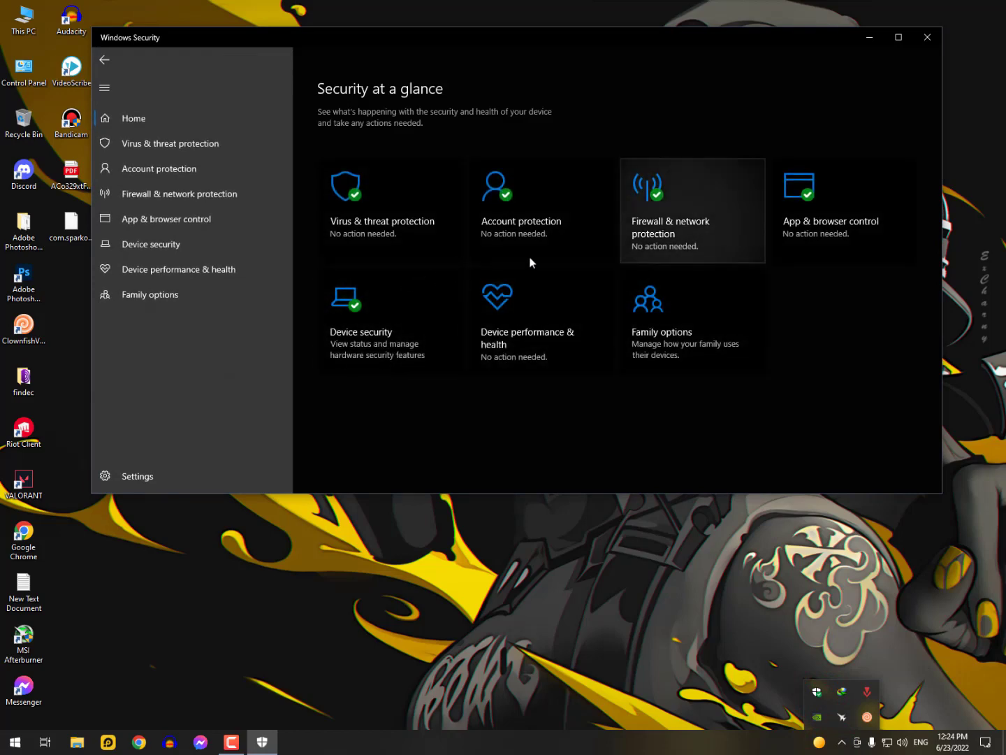
pyautogui.click(689, 229)
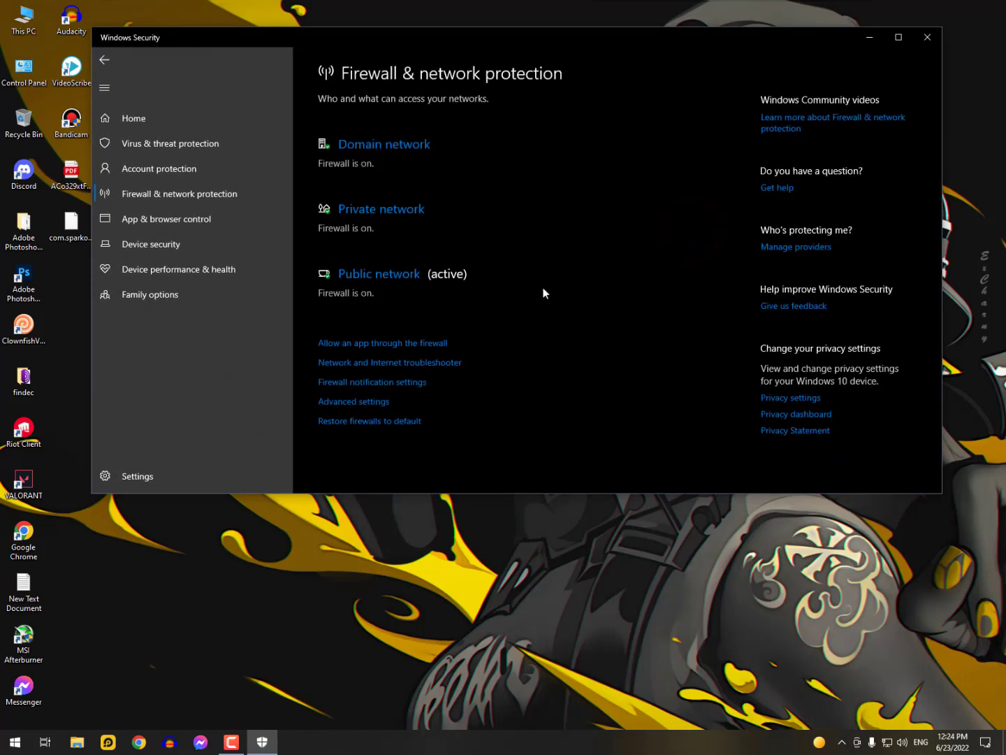
pyautogui.click(351, 346)
# Unlock the allowed-apps list and enable epic.exe for private networks.
pyautogui.click(378, 343)
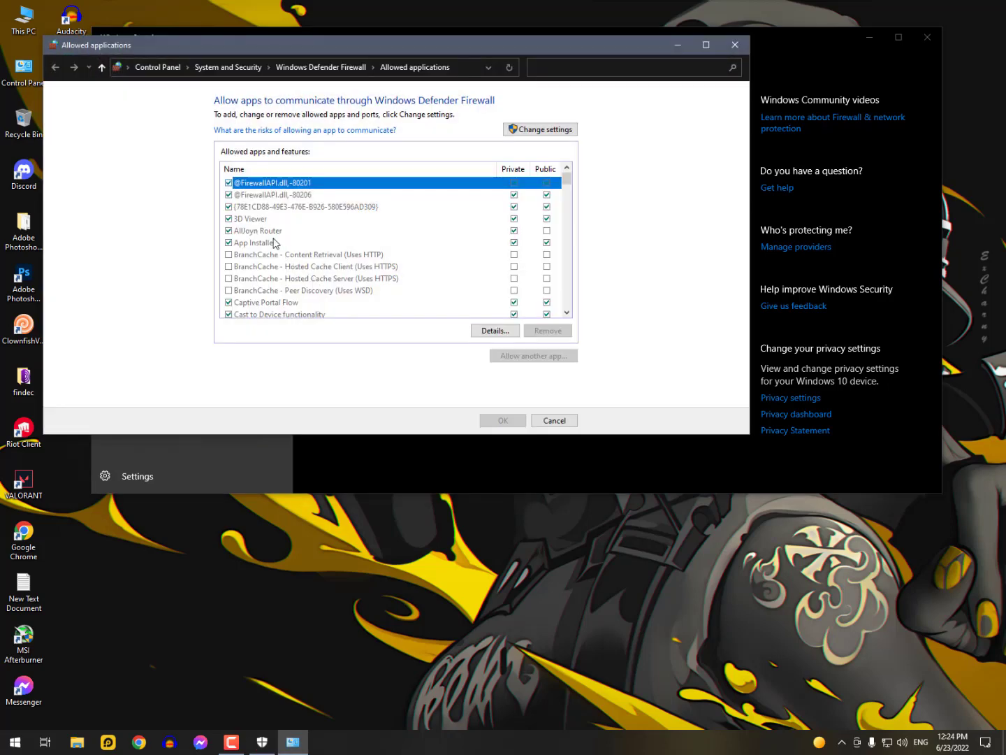
pyautogui.scroll(-1, 276, 243)
pyautogui.click(280, 267)
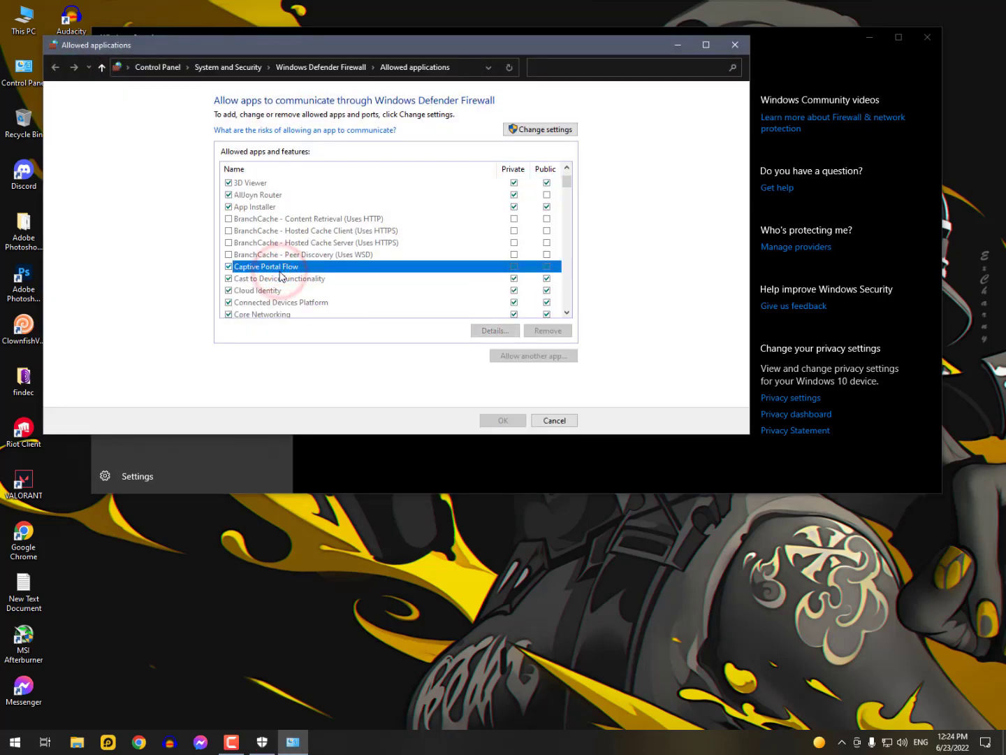
pyautogui.press('e')
pyautogui.click(246, 195)
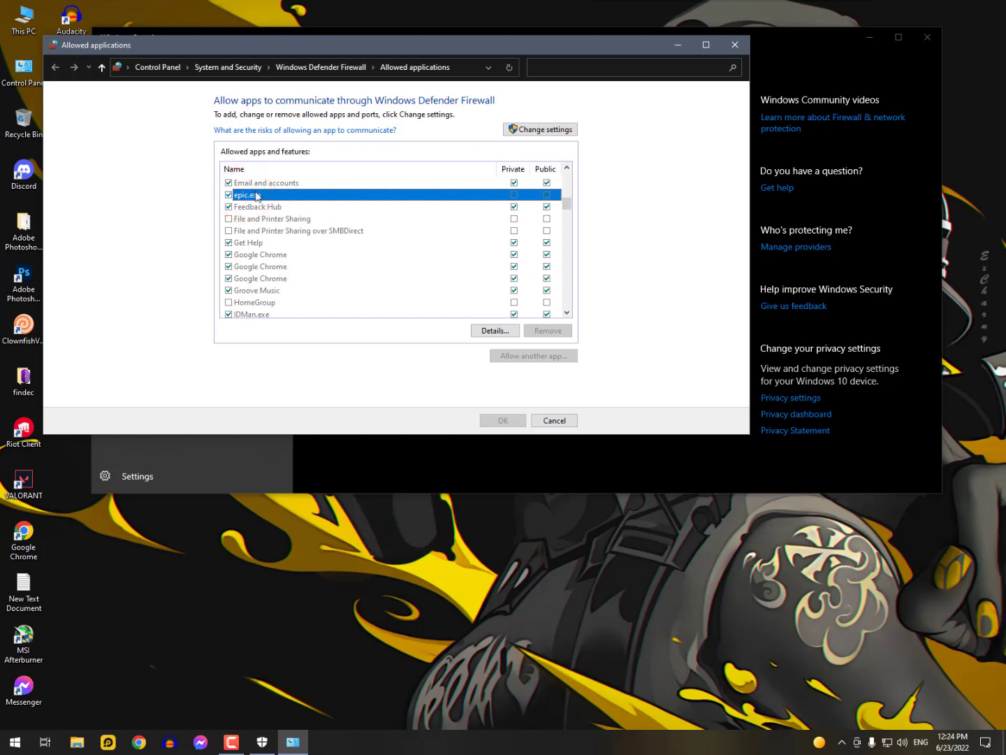
pyautogui.click(540, 130)
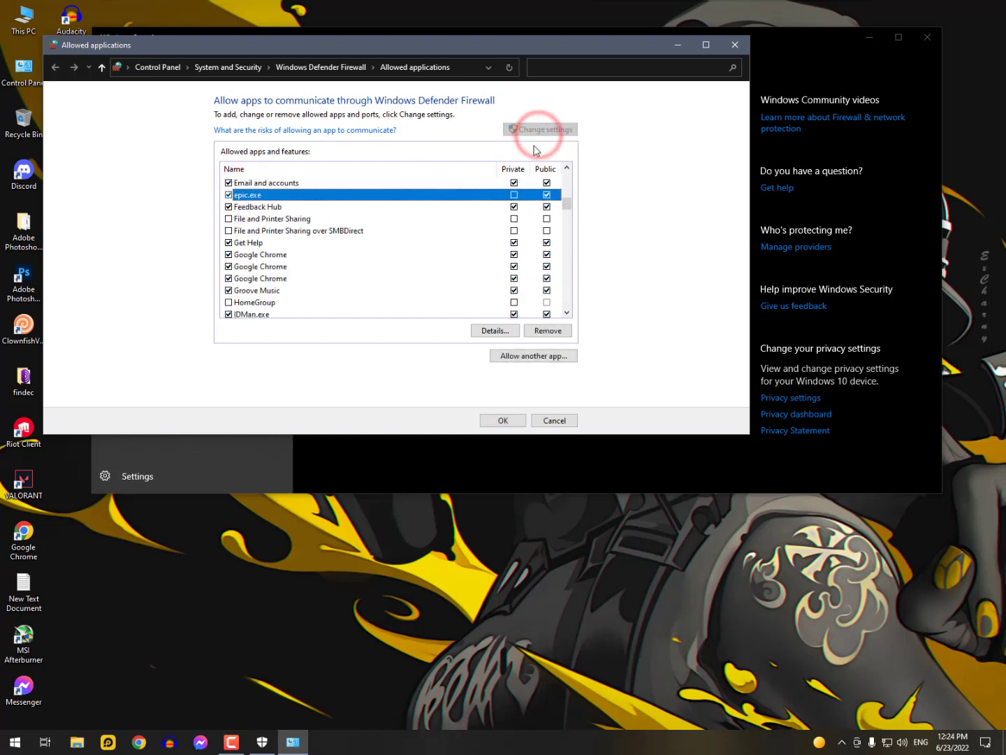
pyautogui.click(514, 195)
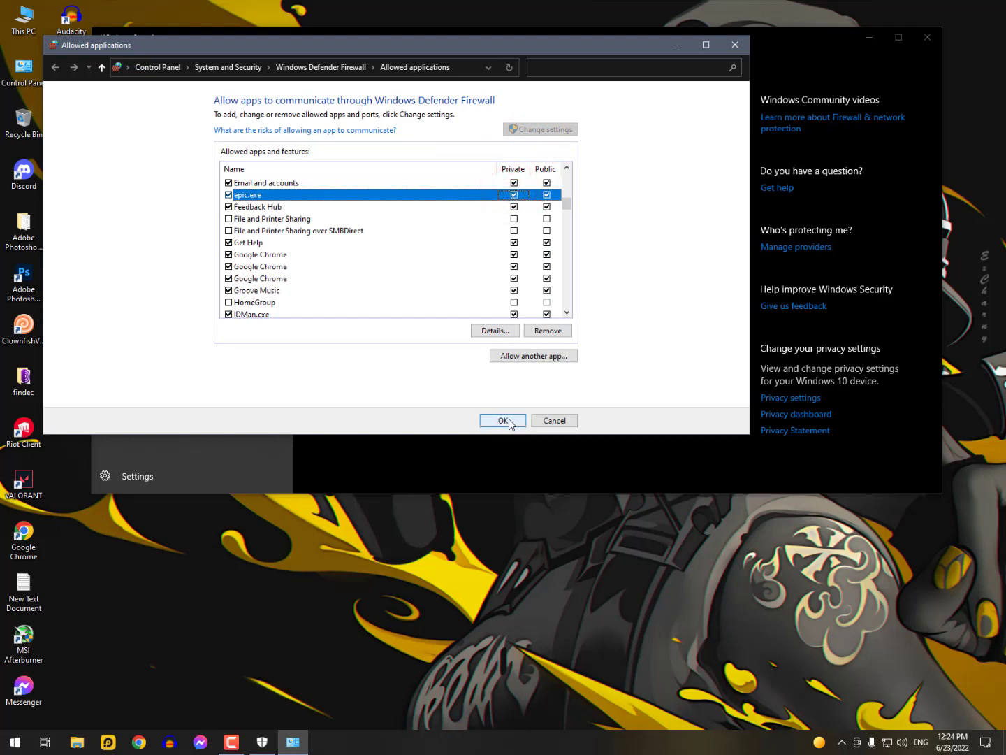
pyautogui.scroll(-4, 393, 300)
pyautogui.scroll(-4, 393, 299)
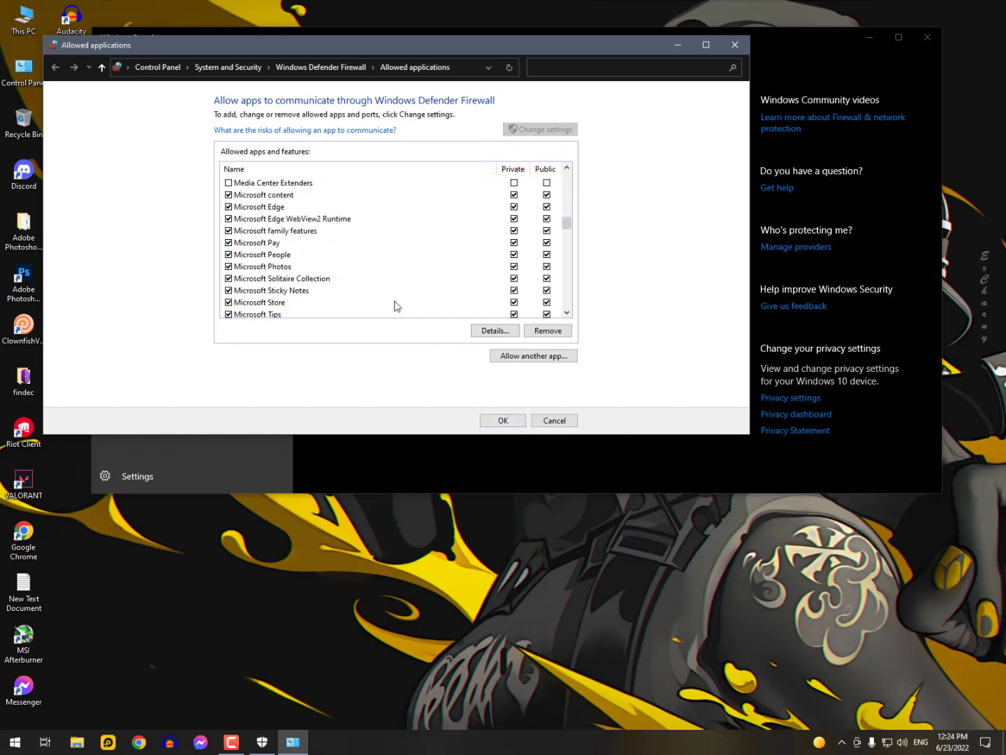
pyautogui.scroll(-4, 417, 301)
pyautogui.scroll(3, 510, 282)
pyautogui.scroll(3, 510, 281)
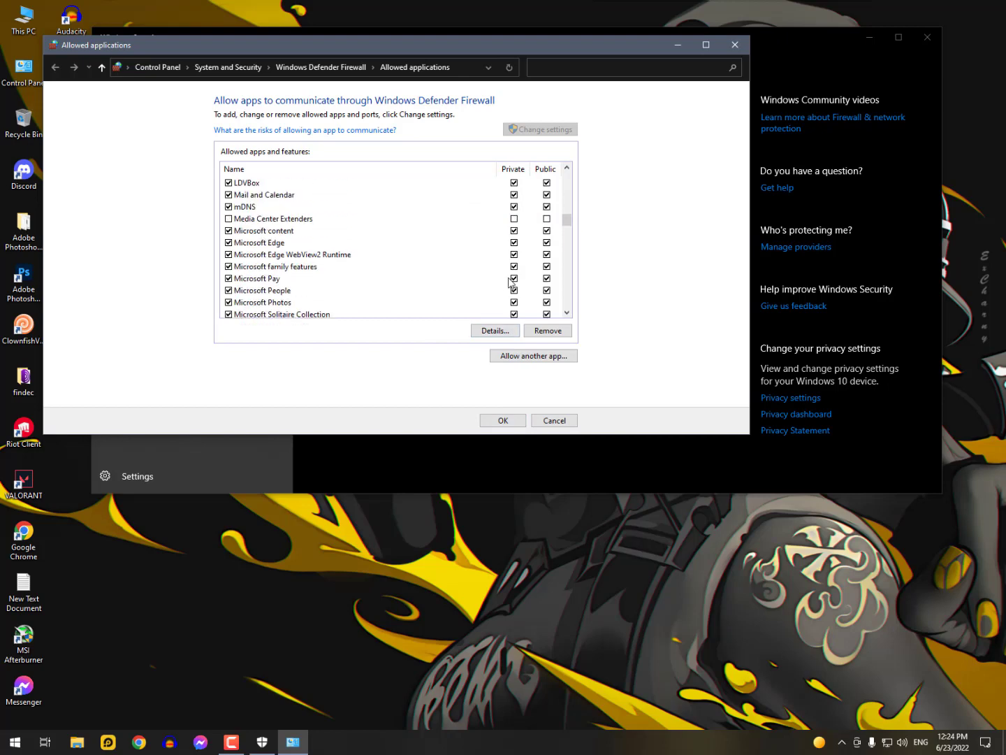
pyautogui.scroll(3, 510, 282)
pyautogui.scroll(3, 509, 281)
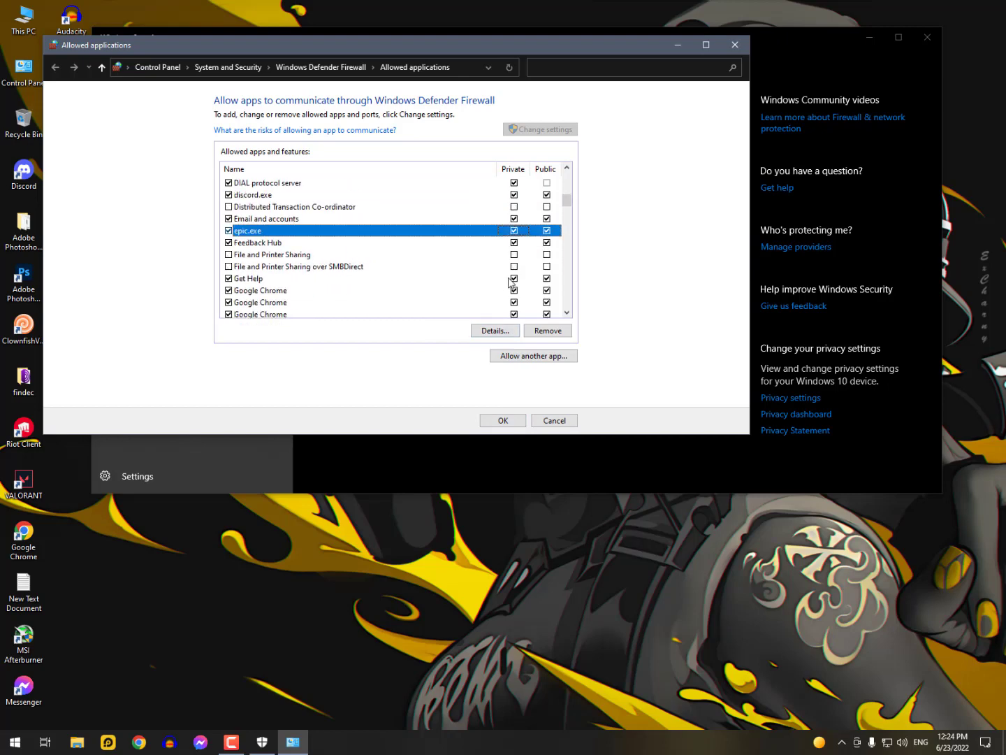
# Try adding C:\Riot Games\Riot Client\RiotClientServices as an allowed app.
pyautogui.click(533, 355)
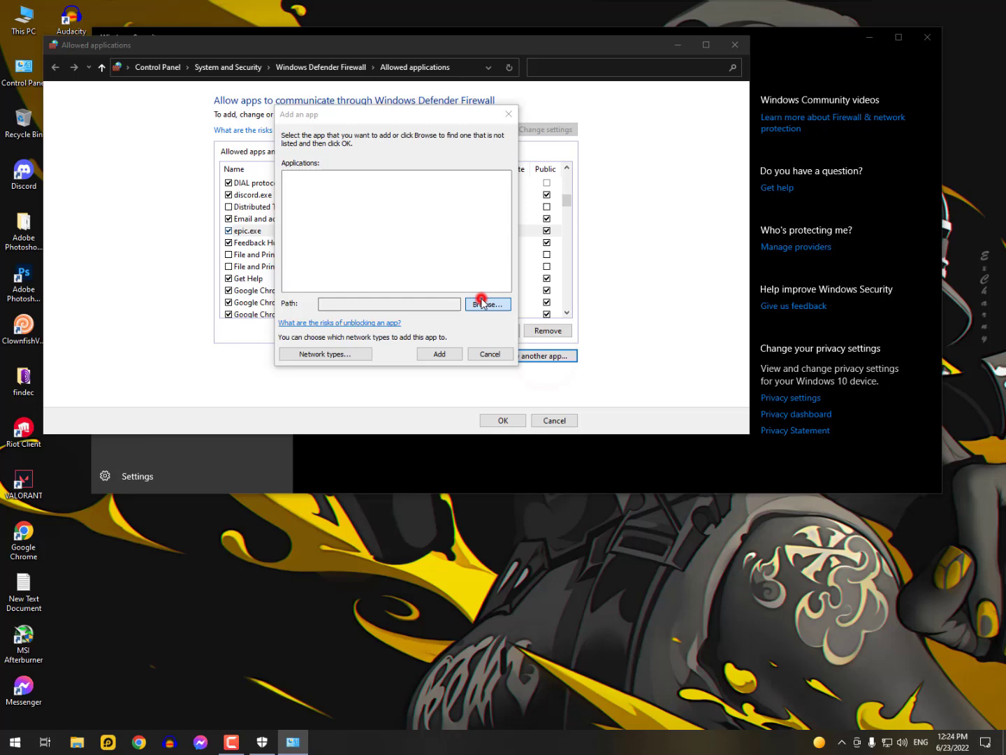
pyautogui.click(481, 298)
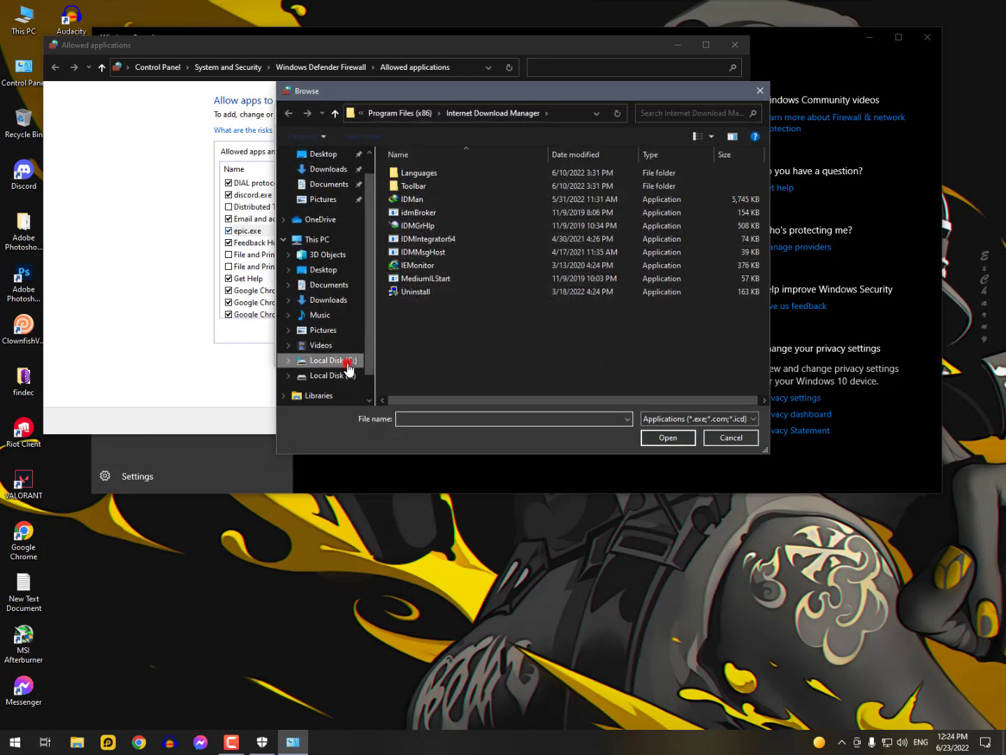
pyautogui.click(334, 359)
pyautogui.doubleClick(425, 238)
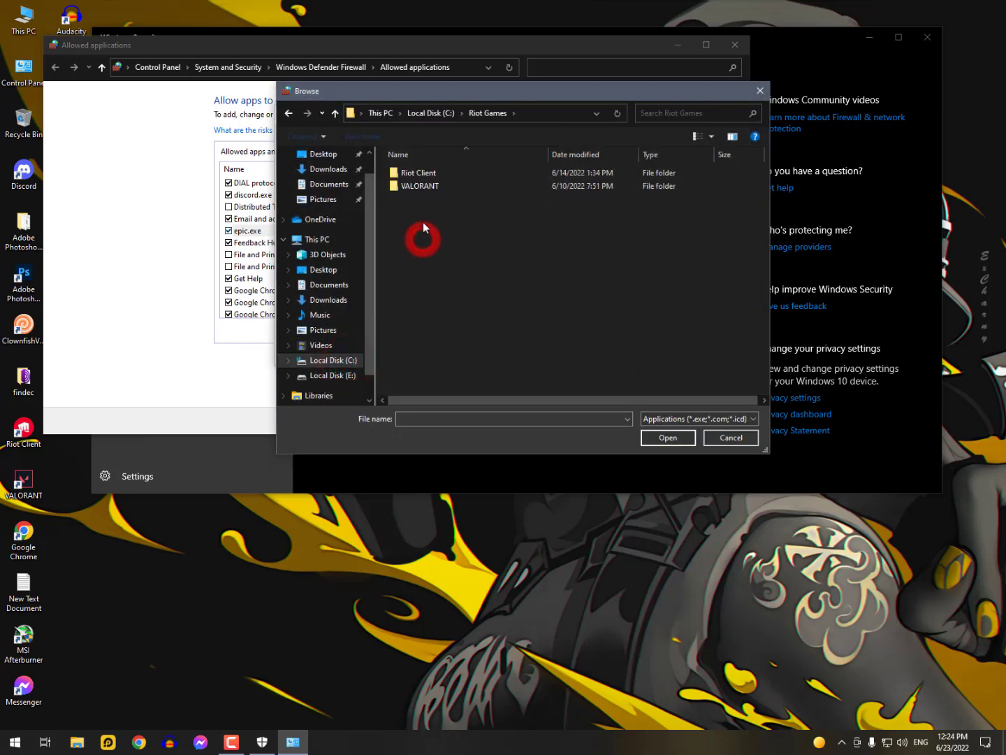
pyautogui.doubleClick(423, 173)
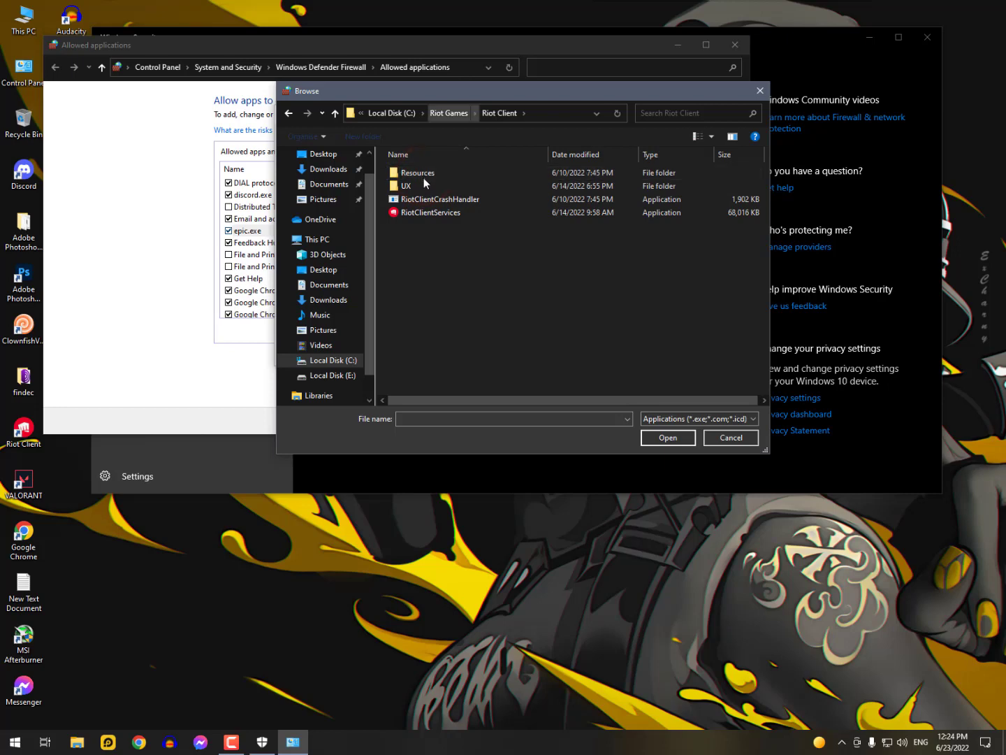
pyautogui.click(423, 213)
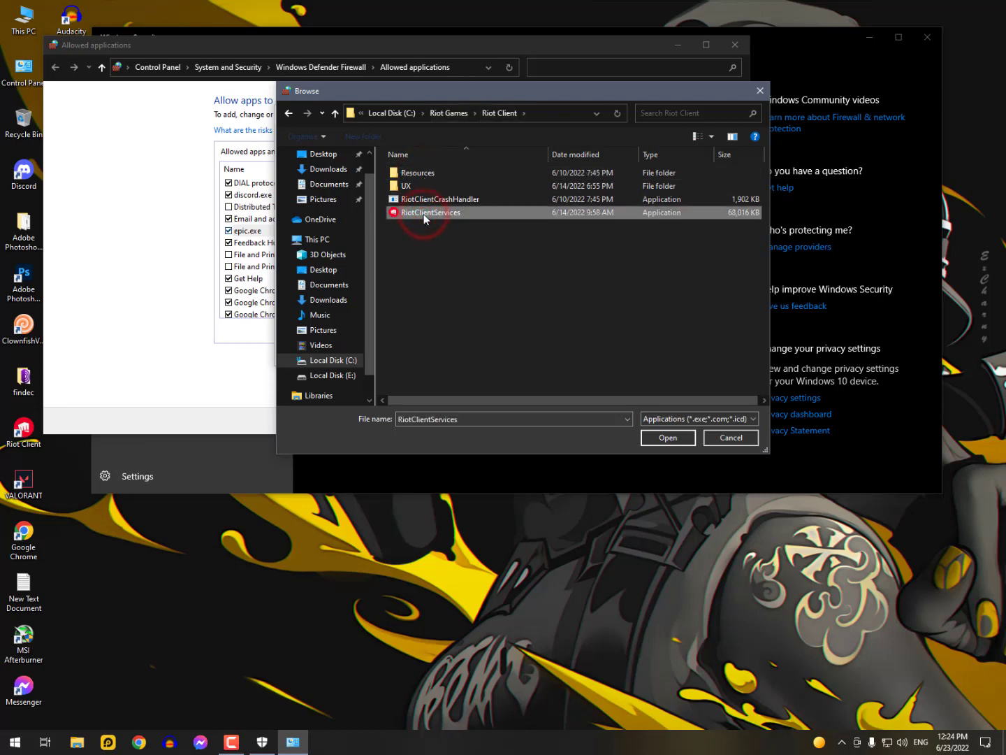
pyautogui.click(667, 438)
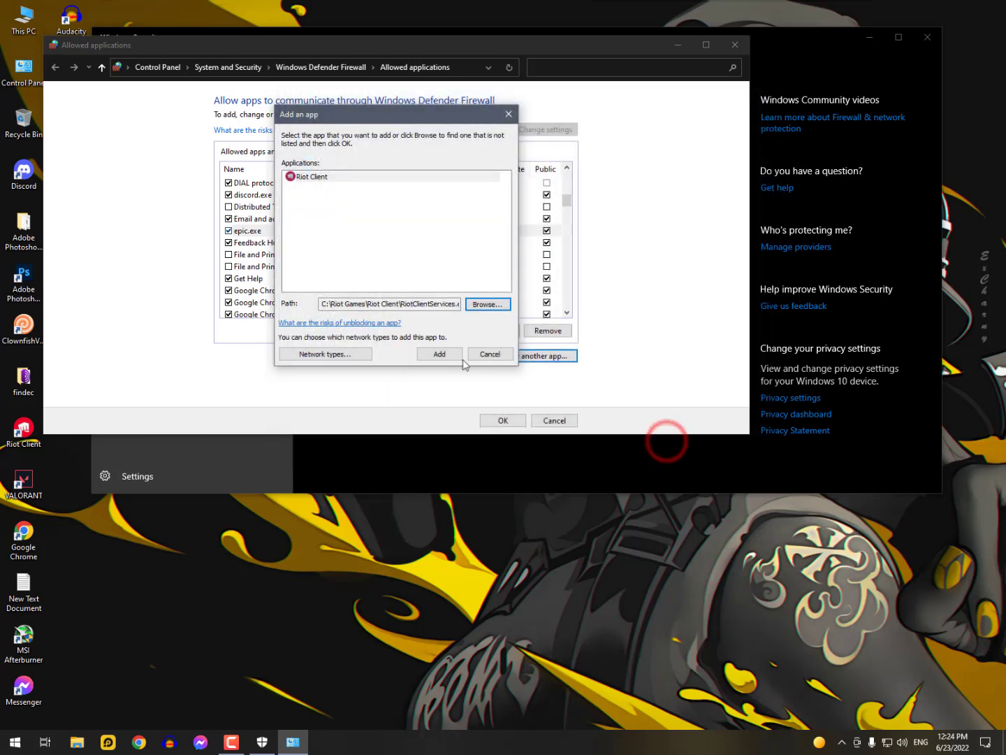
pyautogui.click(440, 354)
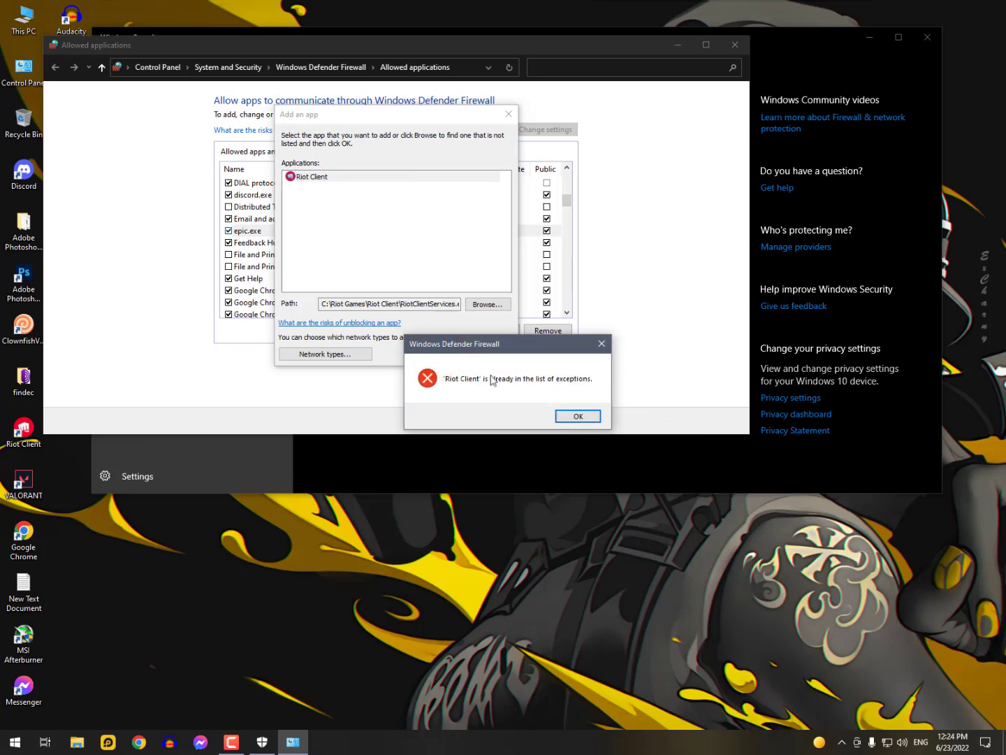
# Dismiss the already-listed error, cancel, and select the existing Riot Client entry.
pyautogui.click(576, 416)
pyautogui.click(487, 353)
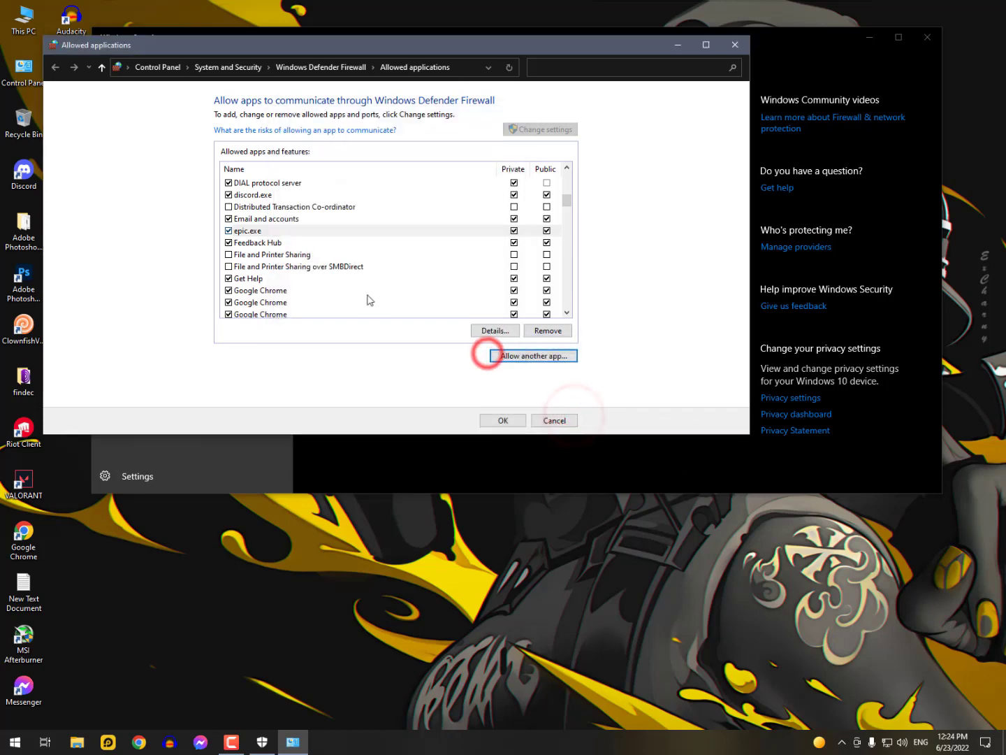
pyautogui.click(358, 290)
pyautogui.click(310, 254)
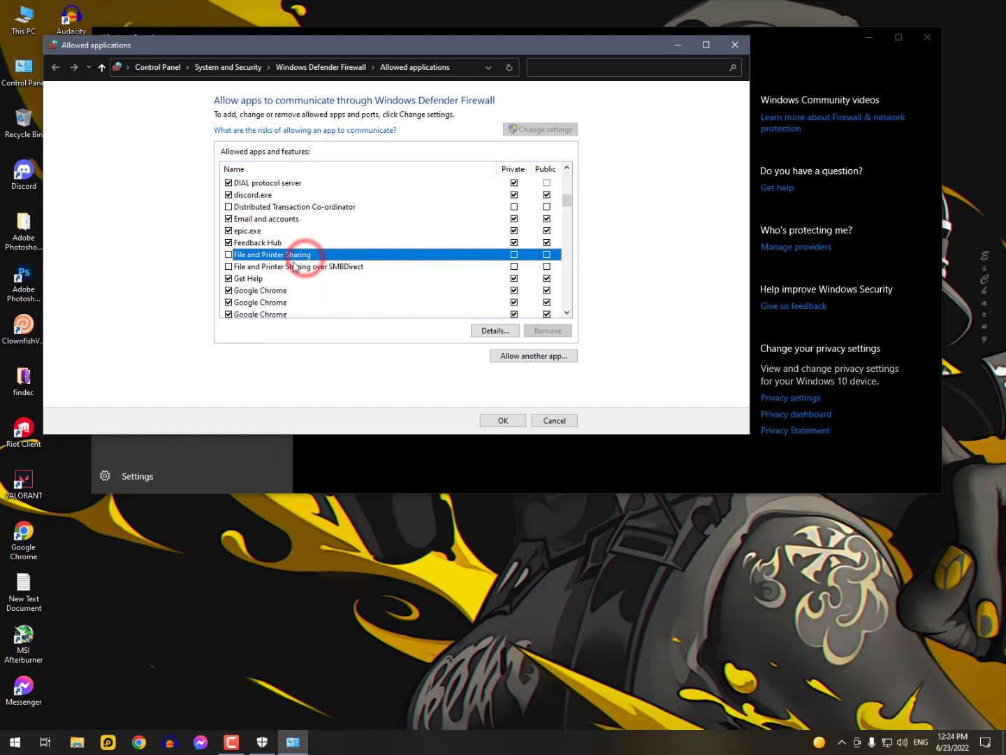
pyautogui.scroll(-5, 307, 260)
pyautogui.scroll(-5, 279, 270)
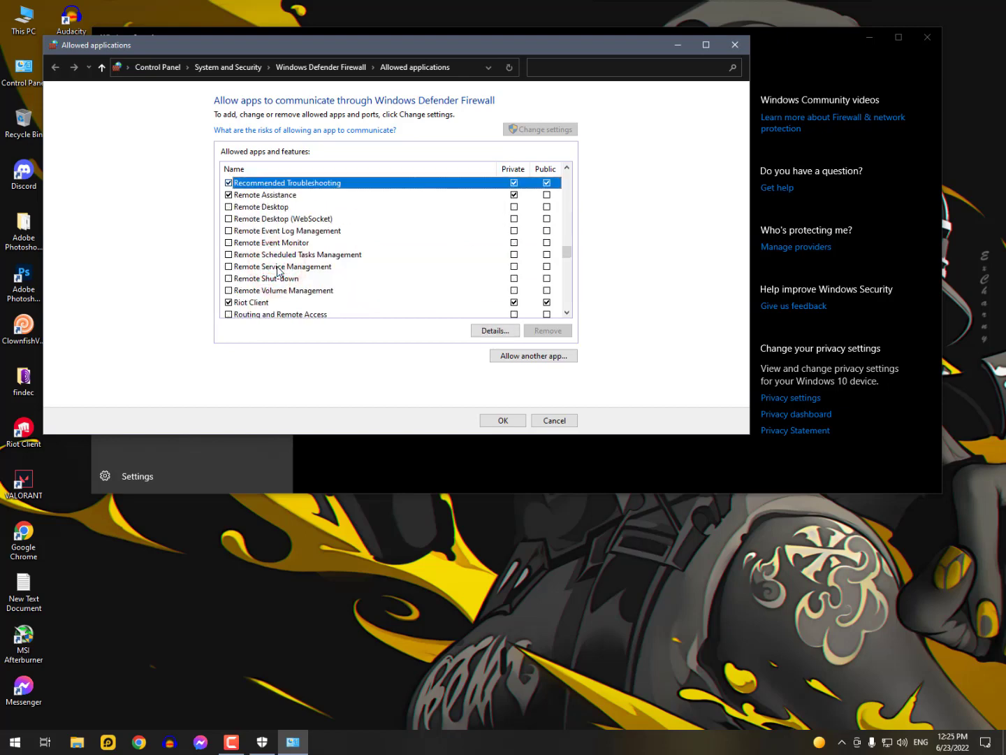
pyautogui.press('Down')
pyautogui.press('Down')
pyautogui.press('Down')
pyautogui.press('Down')
pyautogui.press('Down')
pyautogui.click(259, 302)
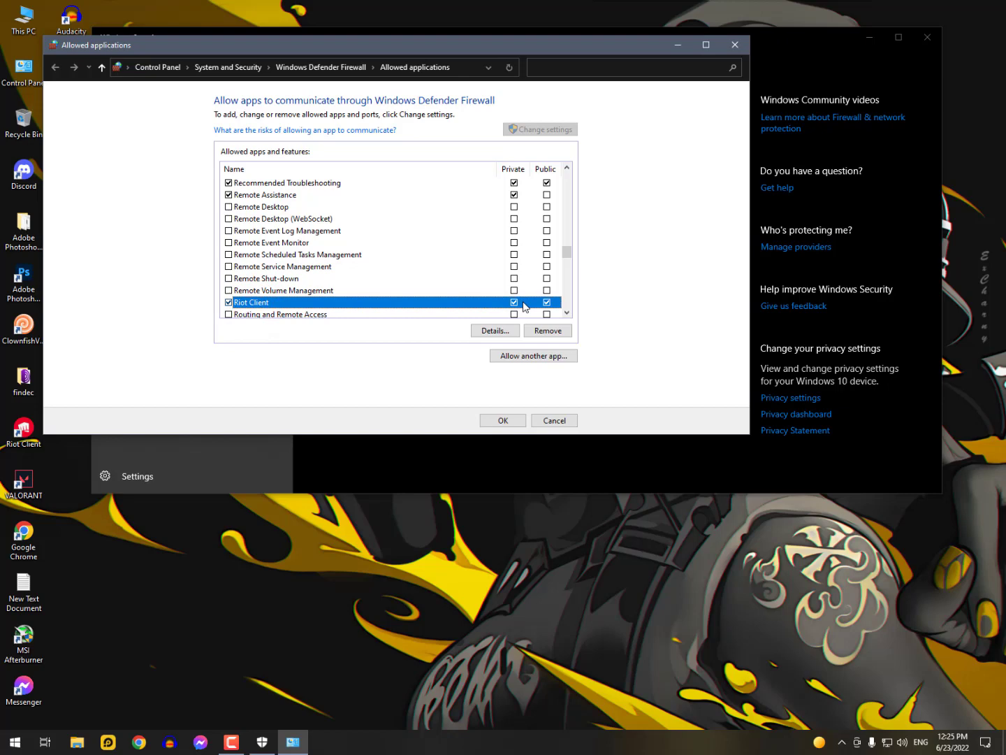
# Add the VALORANT program from Riot Games\VALORANT\live as an allowed app.
pyautogui.click(537, 358)
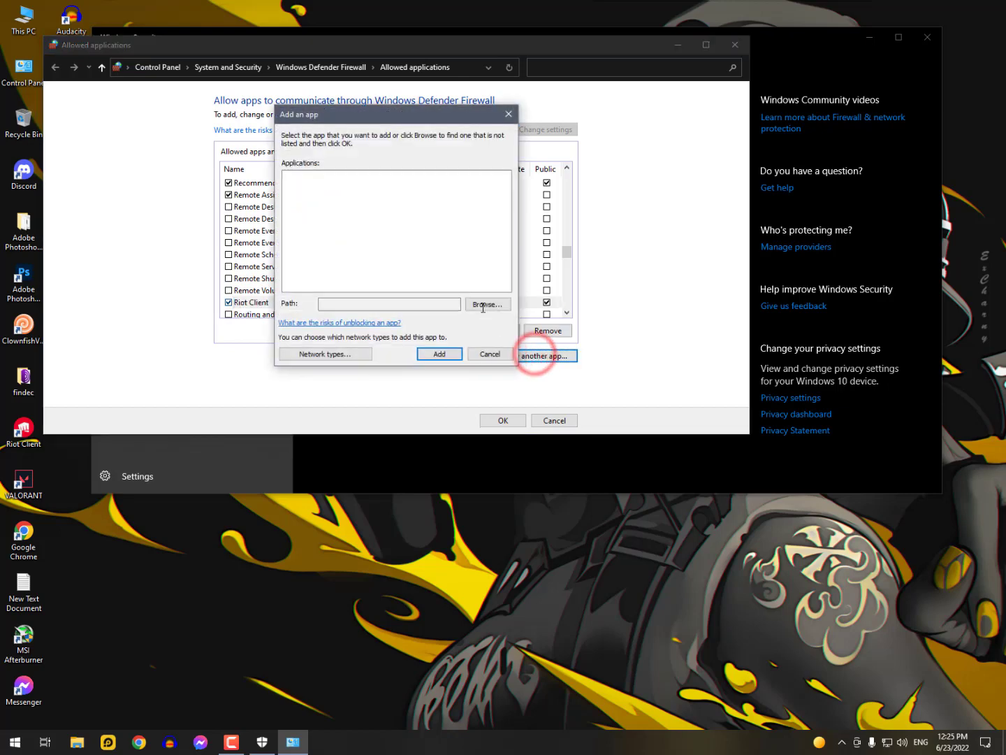
pyautogui.click(481, 306)
pyautogui.click(449, 113)
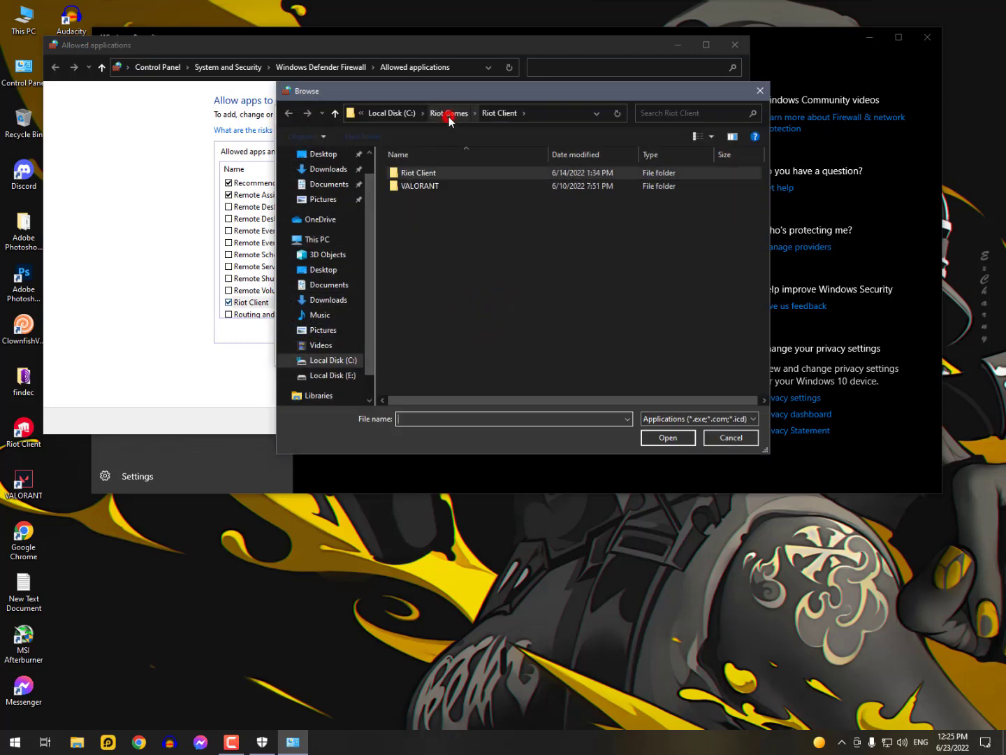
pyautogui.doubleClick(412, 186)
pyautogui.click(420, 199)
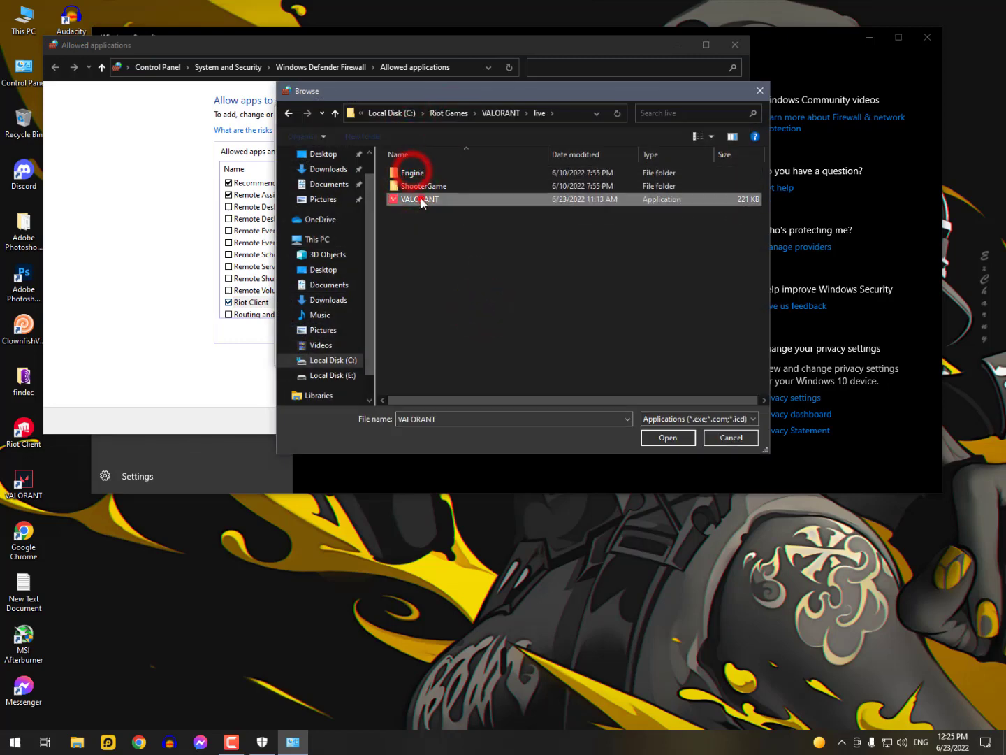
pyautogui.click(668, 438)
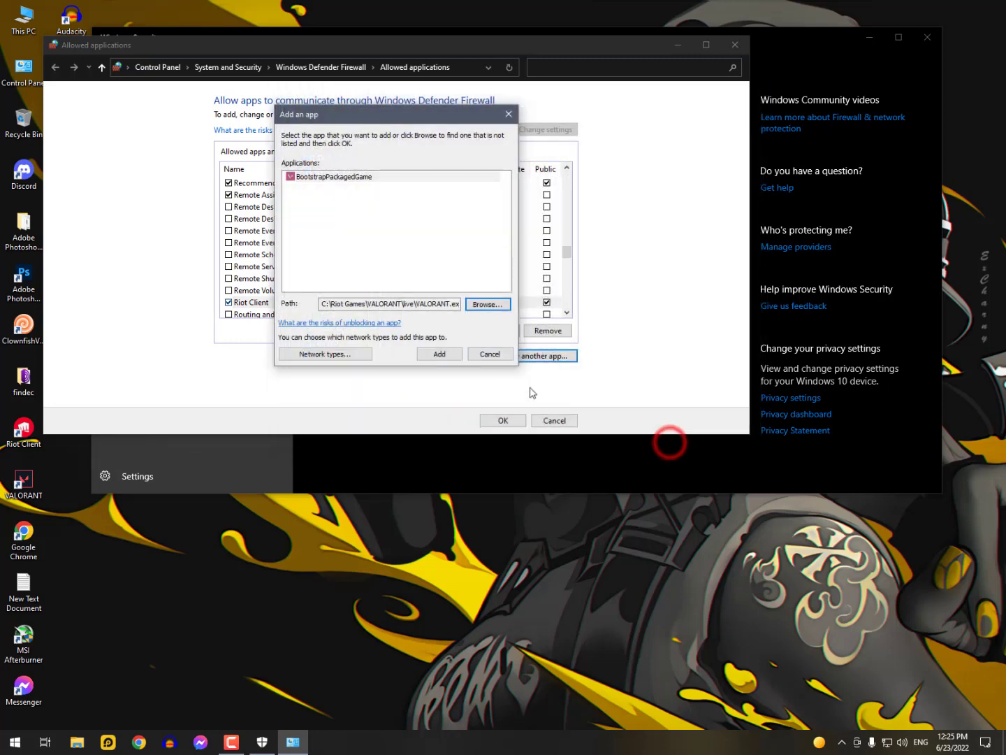
pyautogui.click(440, 354)
pyautogui.scroll(1, 386, 299)
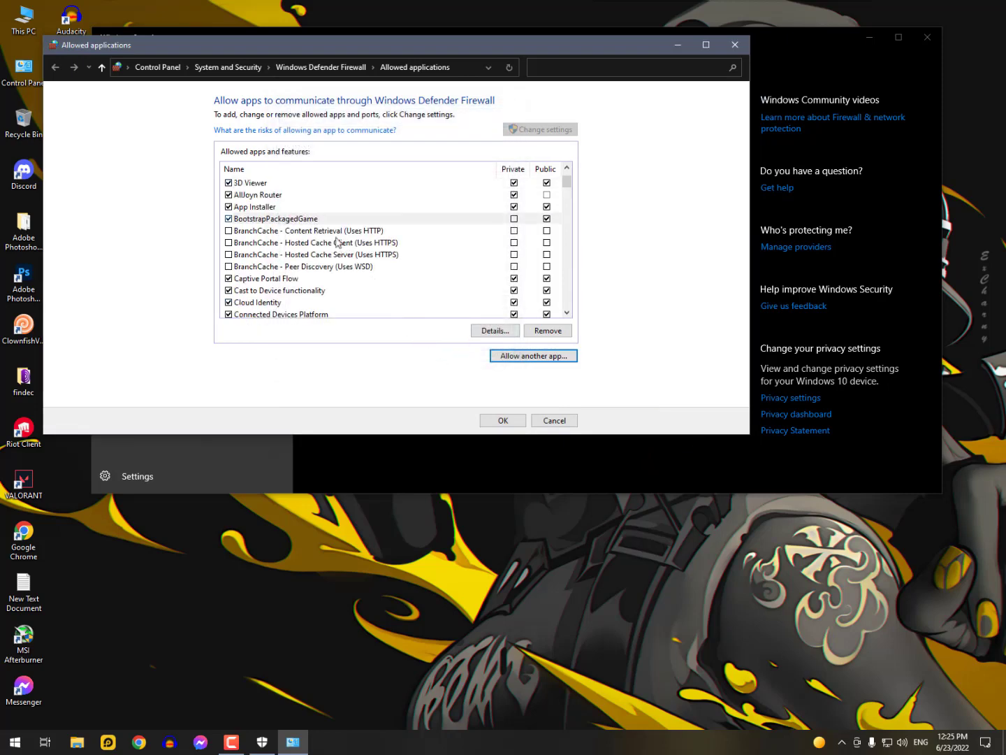
# Allow BootstrapPackagedGame on private networks and save with OK.
pyautogui.click(319, 221)
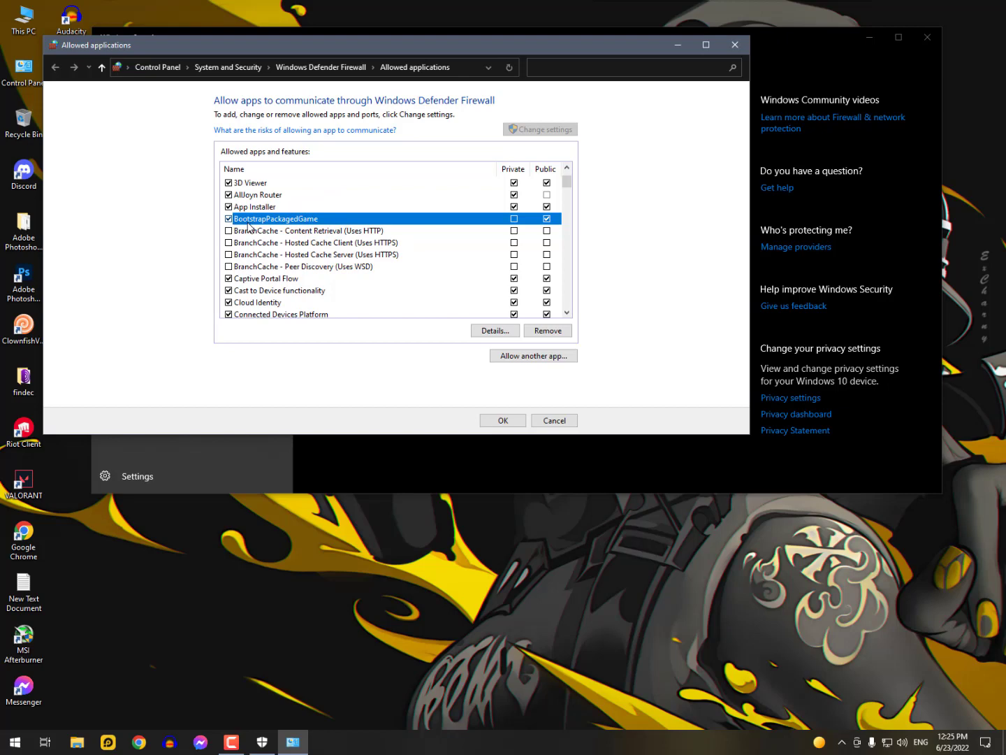
pyautogui.click(514, 219)
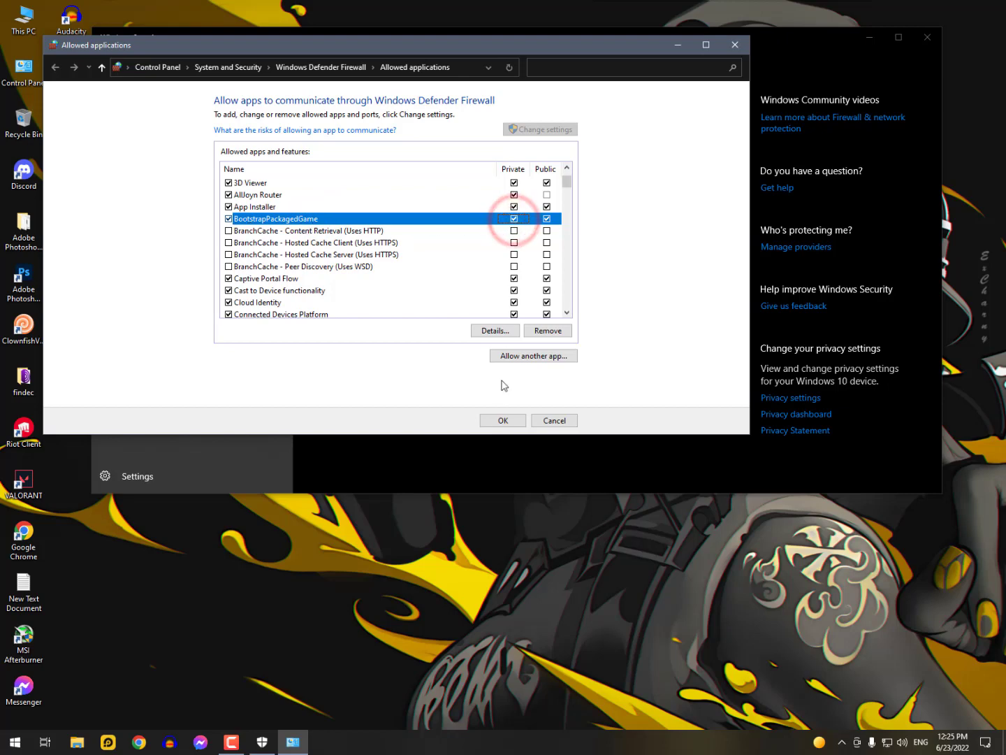
pyautogui.click(502, 420)
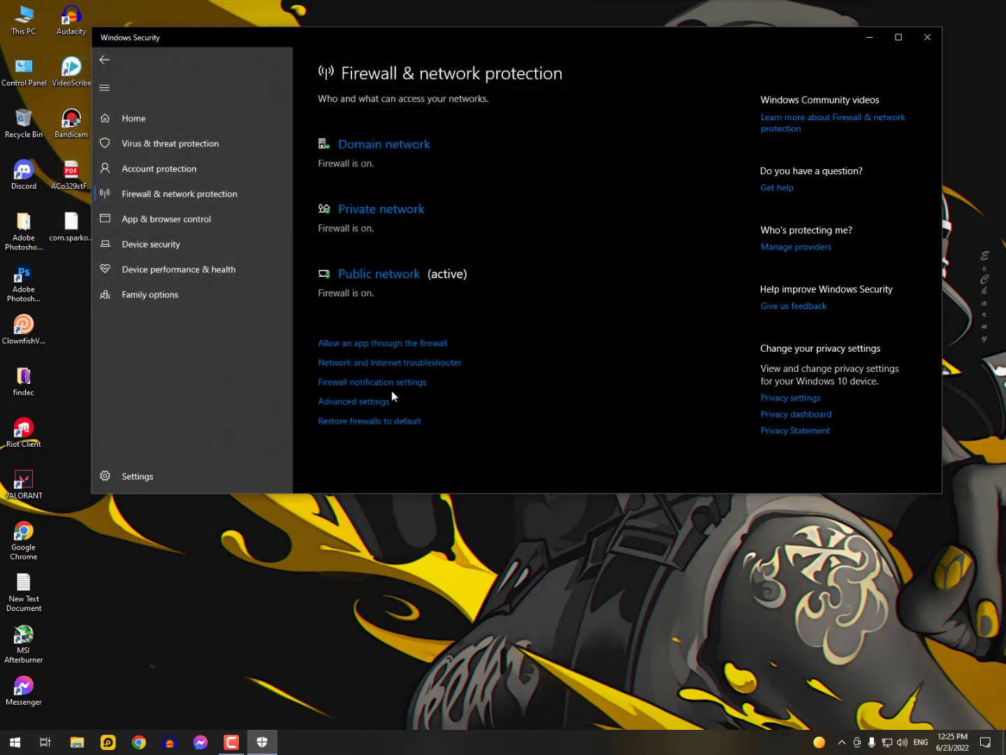
# Open Advanced settings' Inbound Rules and inspect the epic.exe rule properties.
pyautogui.click(360, 408)
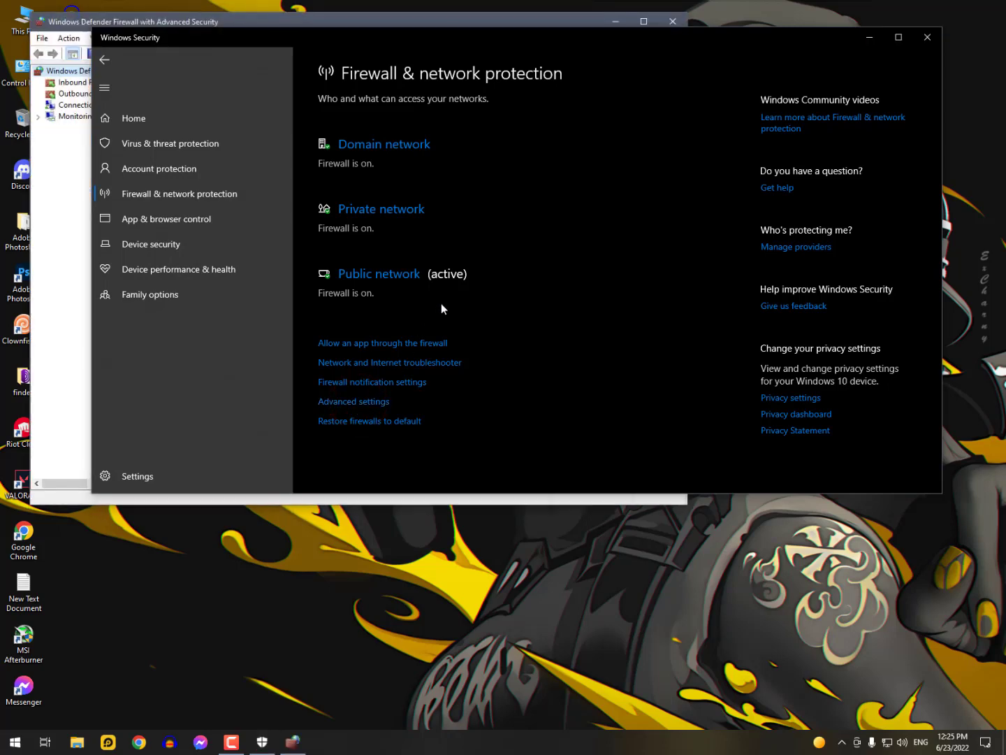
pyautogui.click(59, 188)
pyautogui.click(82, 82)
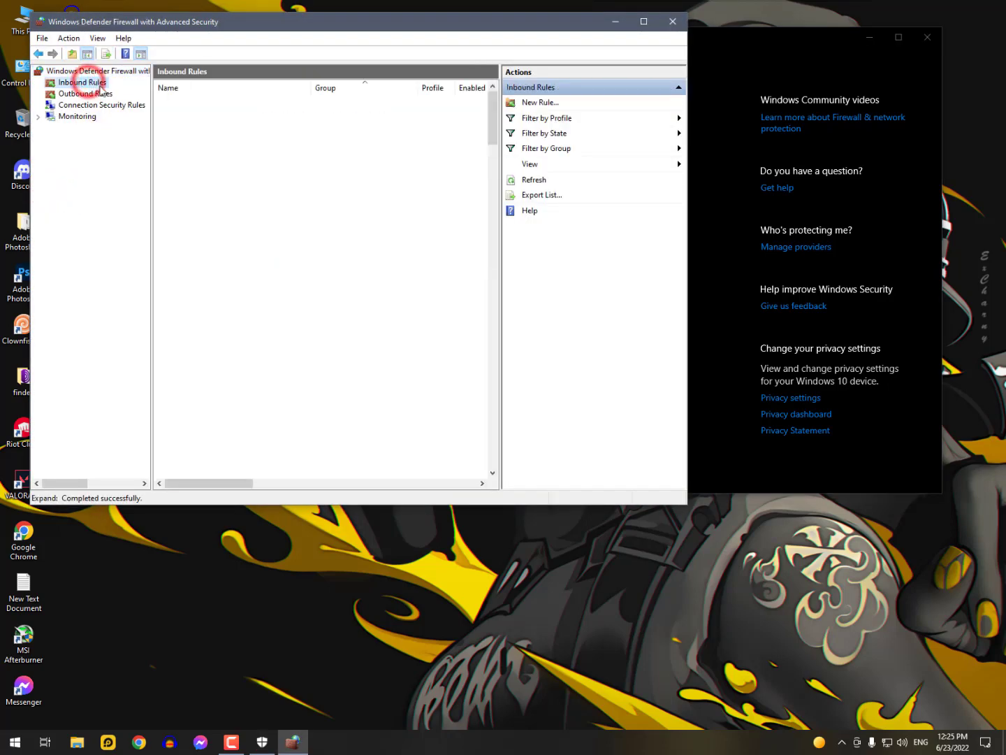
pyautogui.click(233, 138)
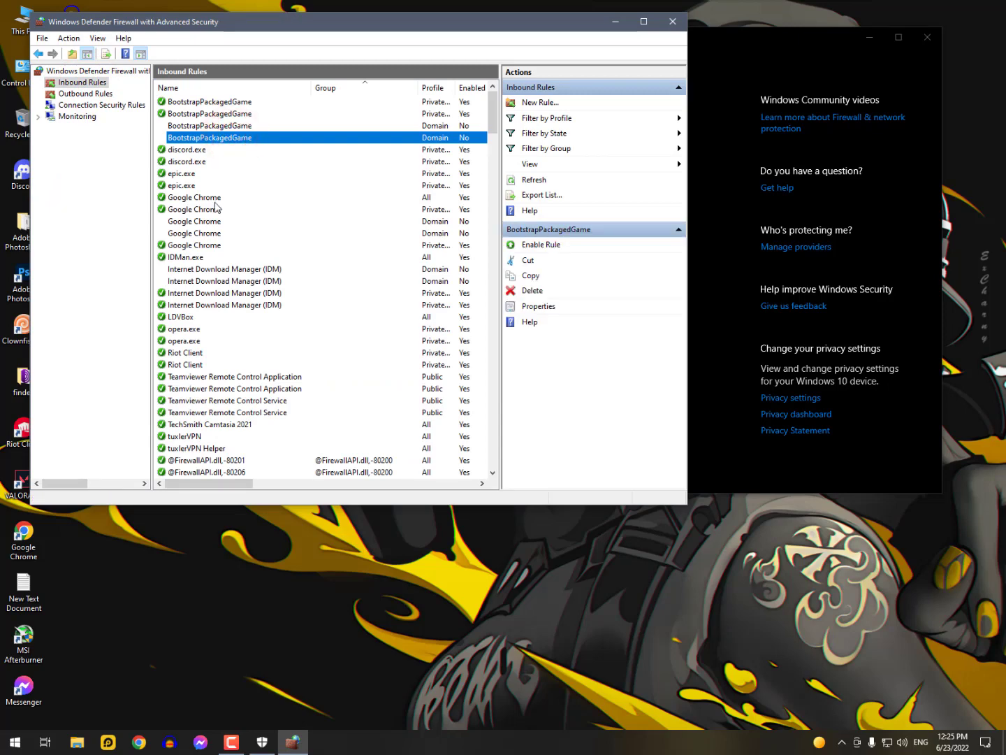
pyautogui.click(181, 173)
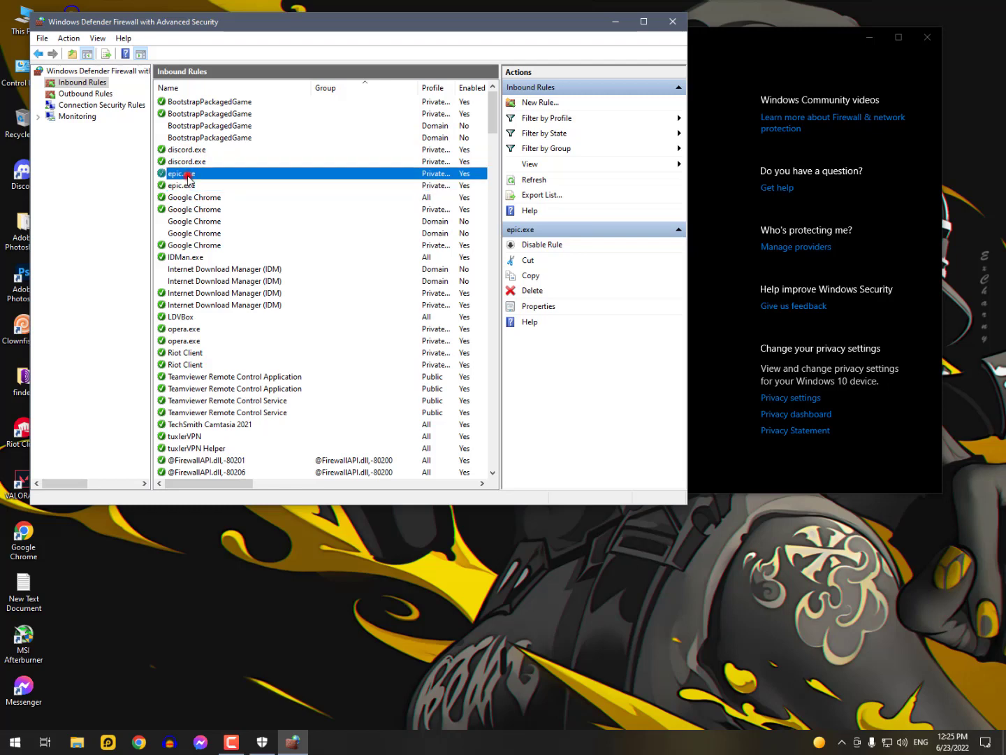
pyautogui.doubleClick(181, 174)
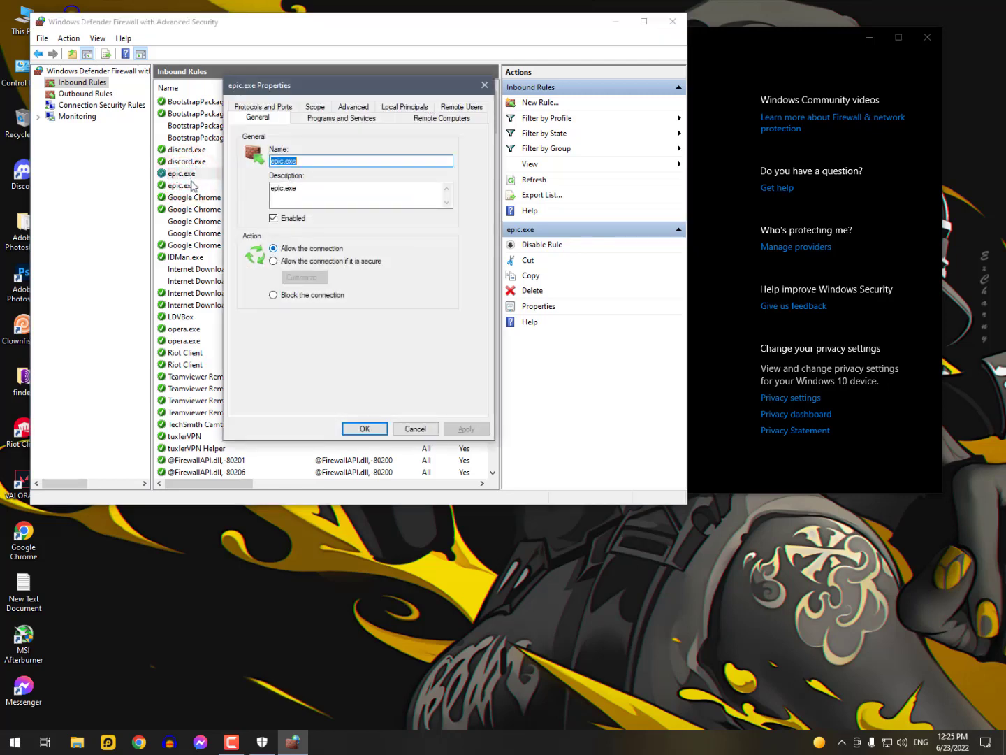
pyautogui.click(364, 429)
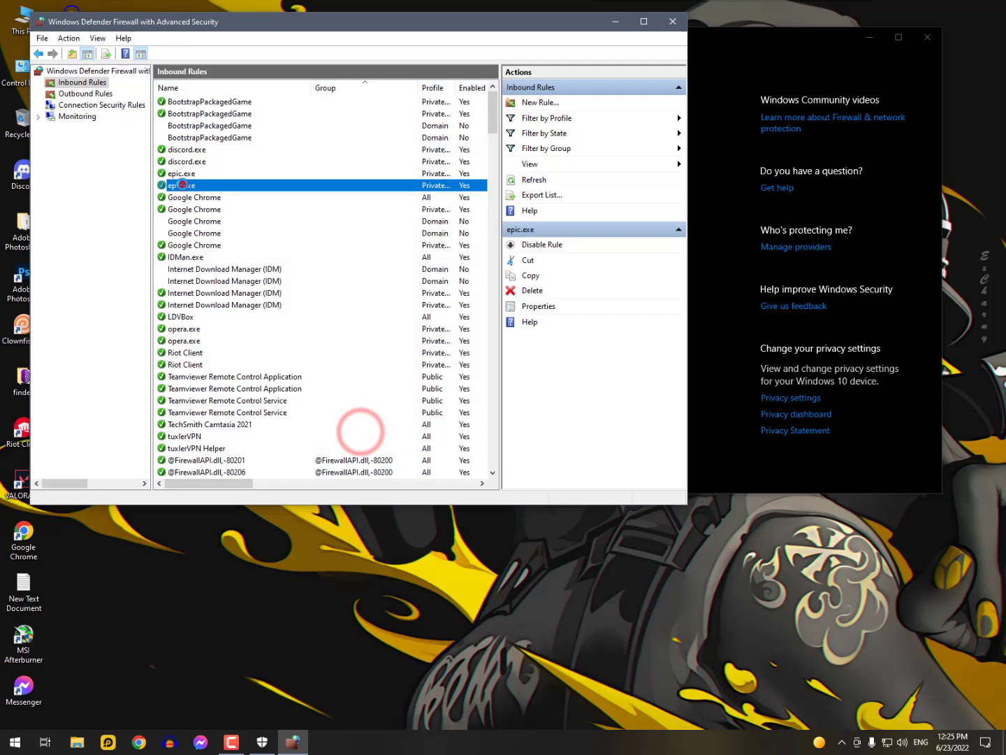
pyautogui.scroll(-1, 194, 246)
# Inspect the Riot Client inbound rule properties.
pyautogui.click(203, 317)
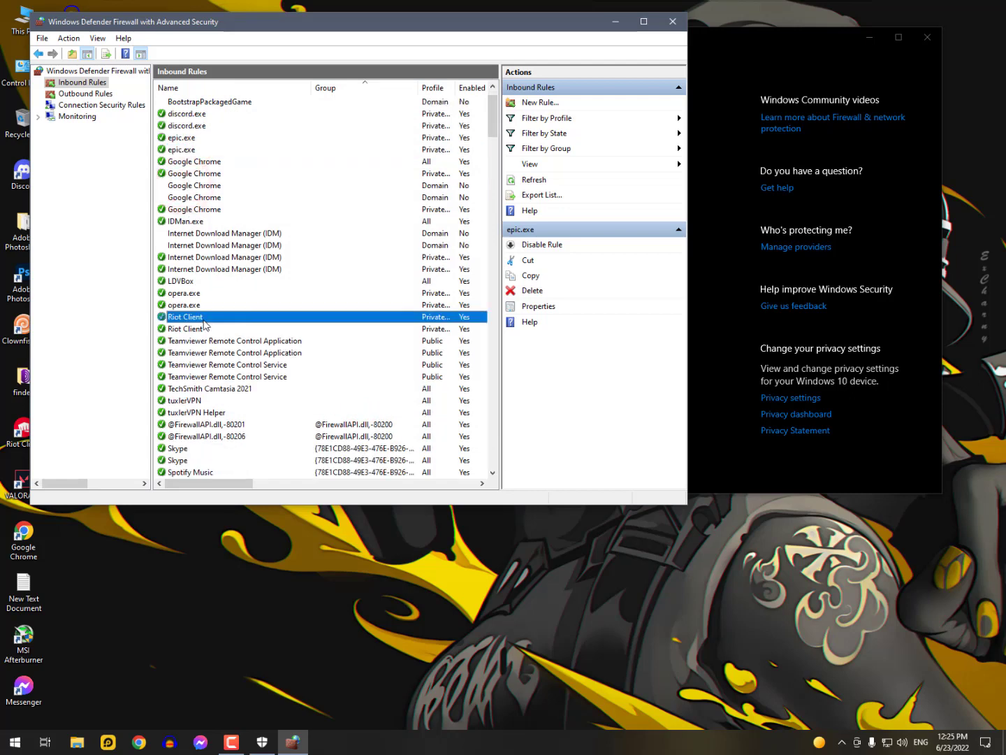
pyautogui.click(207, 329)
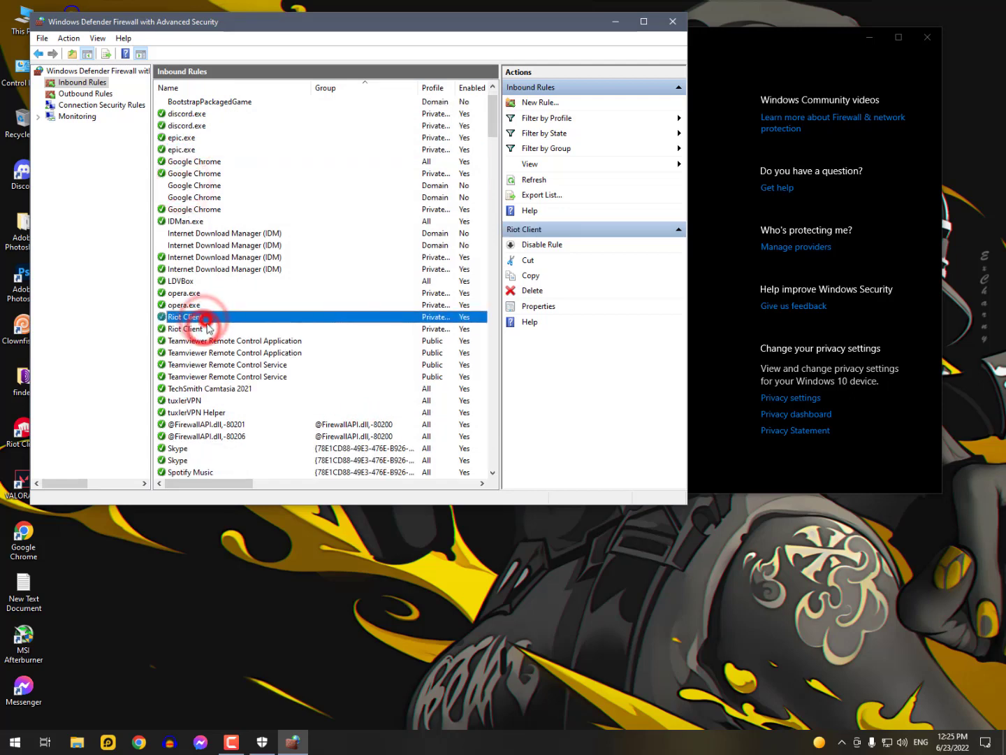
pyautogui.doubleClick(206, 328)
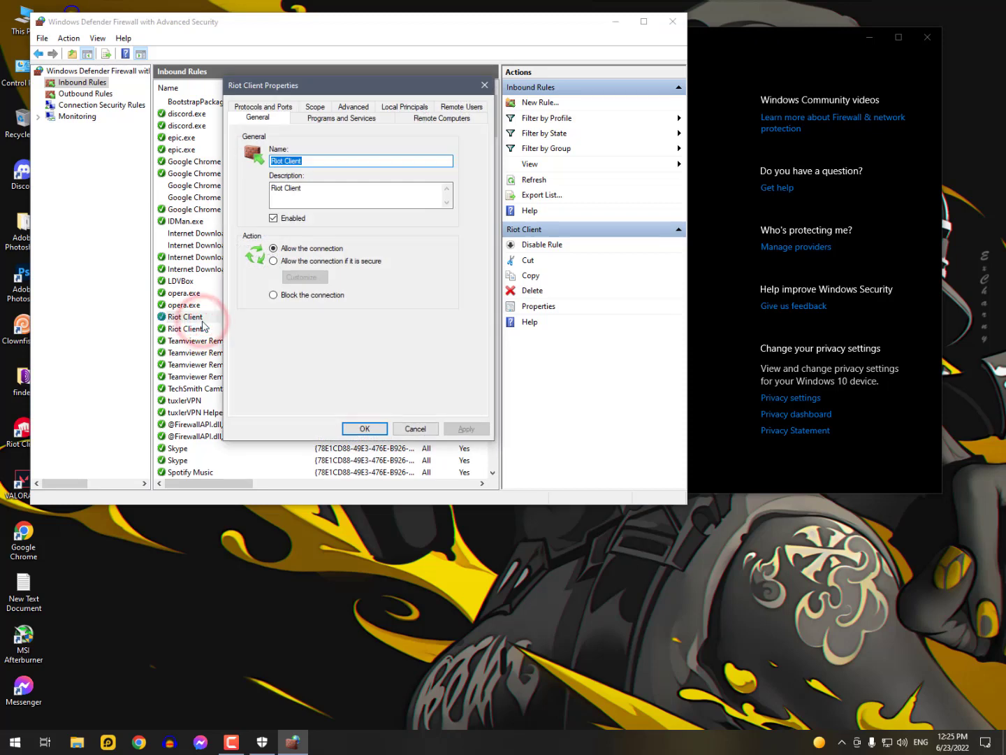
pyautogui.click(365, 428)
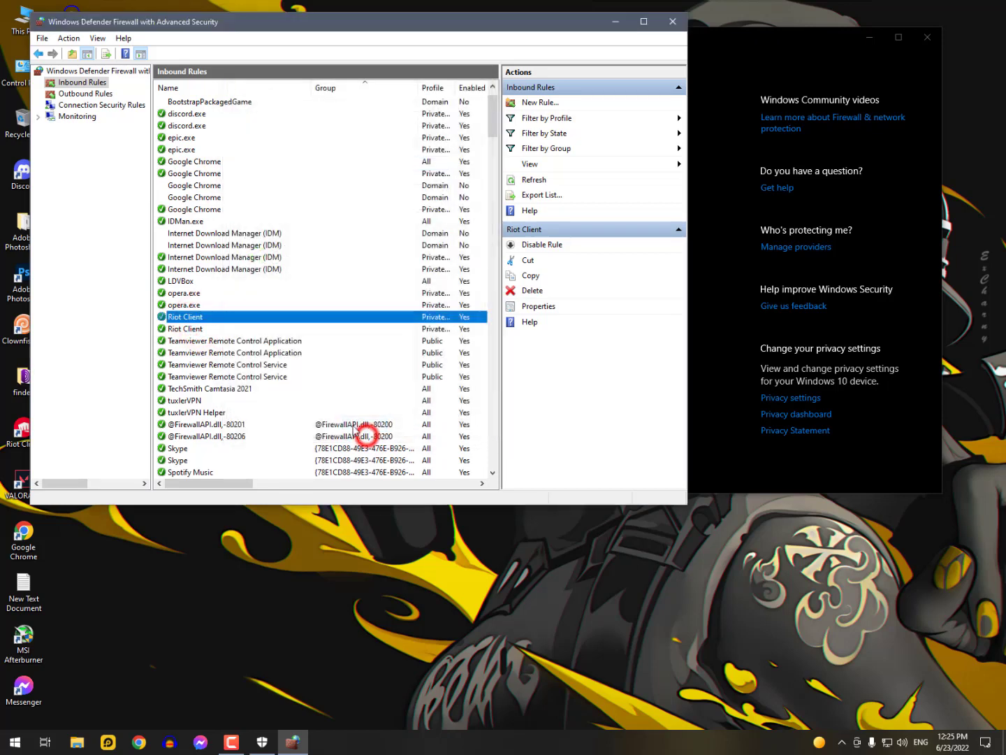
pyautogui.click(206, 329)
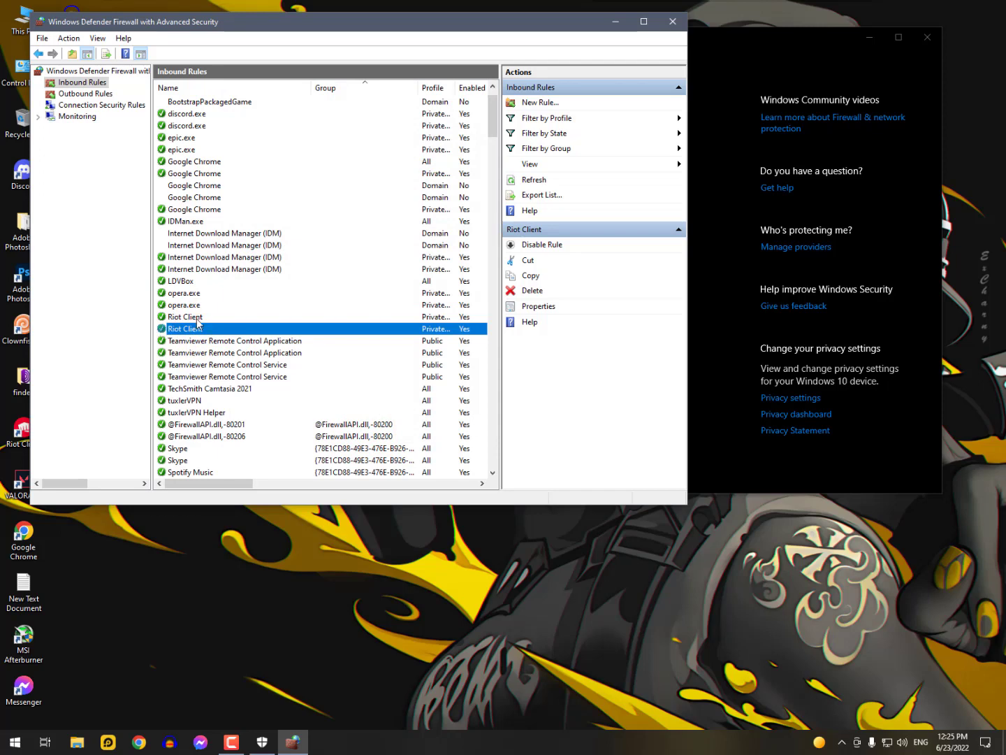
pyautogui.click(84, 94)
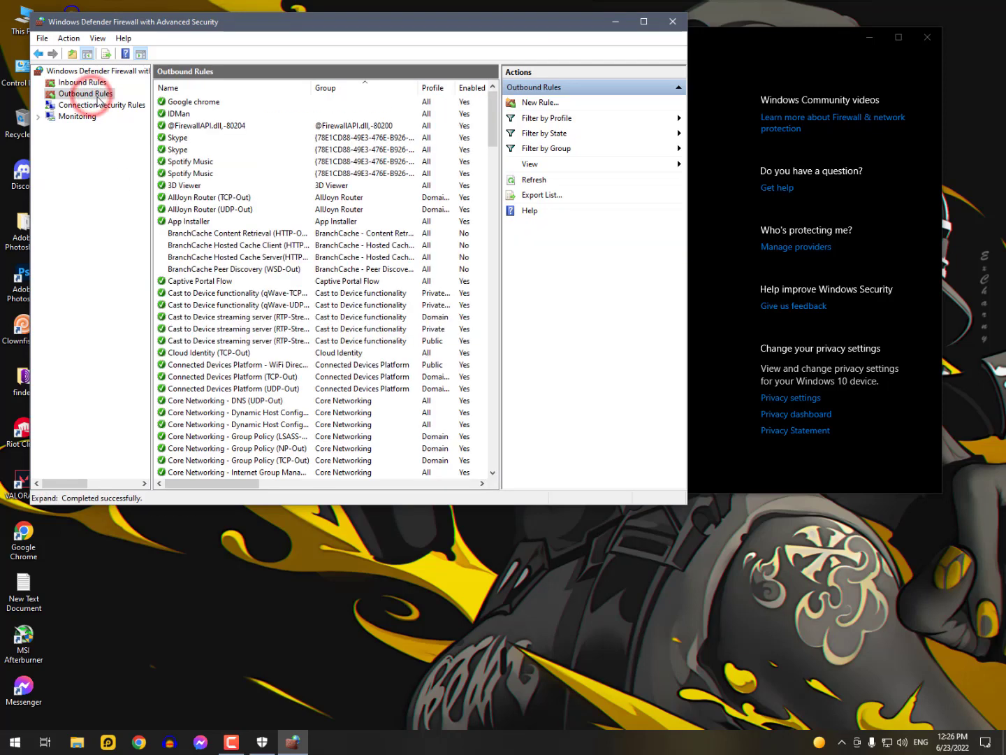
pyautogui.click(179, 113)
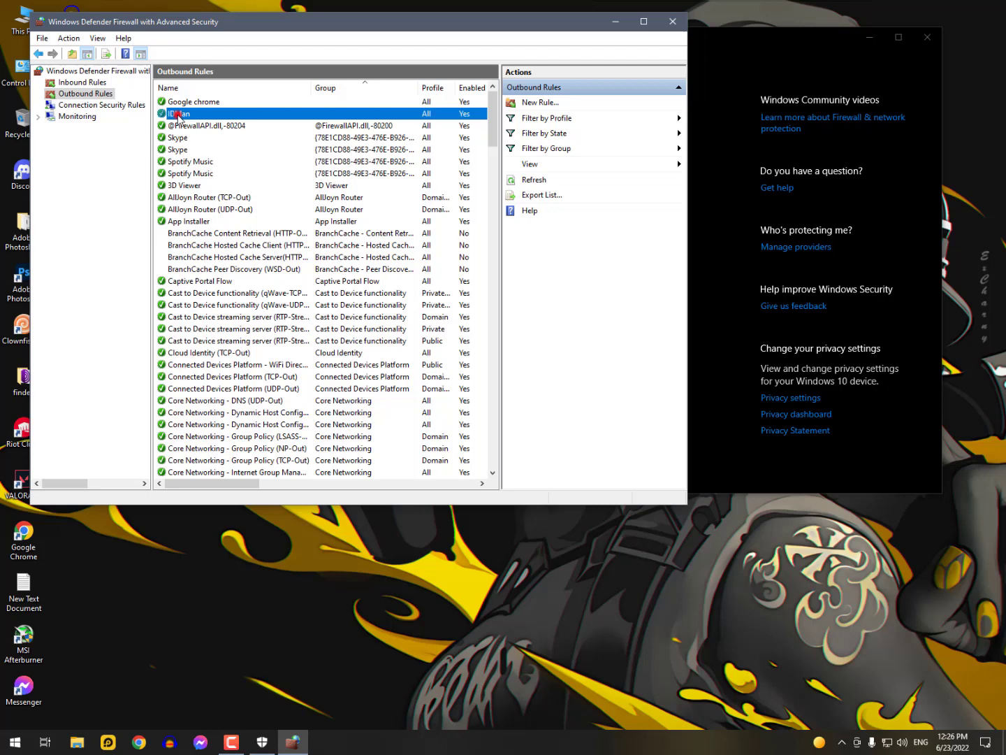
pyautogui.click(223, 198)
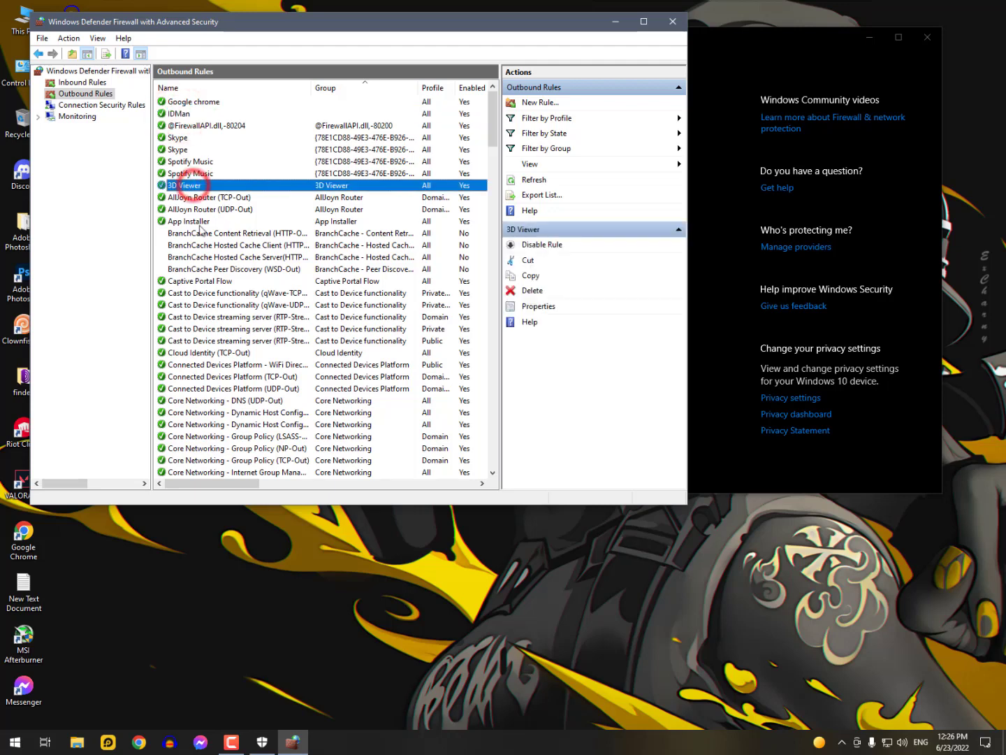
pyautogui.click(189, 221)
pyautogui.click(202, 292)
pyautogui.click(204, 341)
pyautogui.scroll(-7, 200, 346)
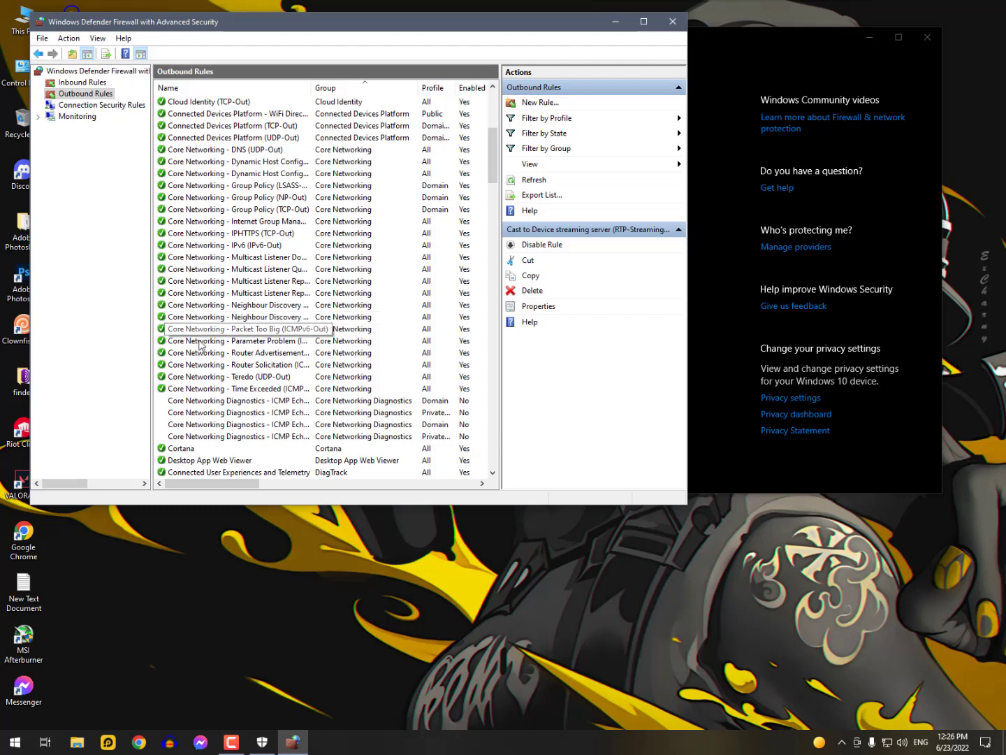
pyautogui.click(206, 330)
pyautogui.write('e')
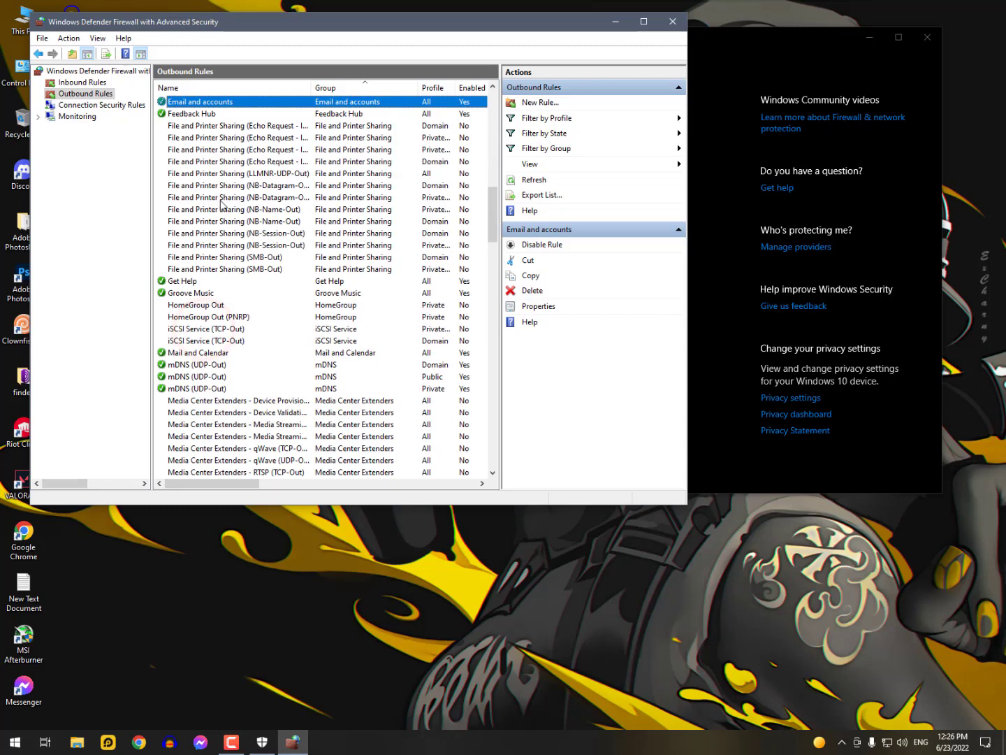
pyautogui.write('r')
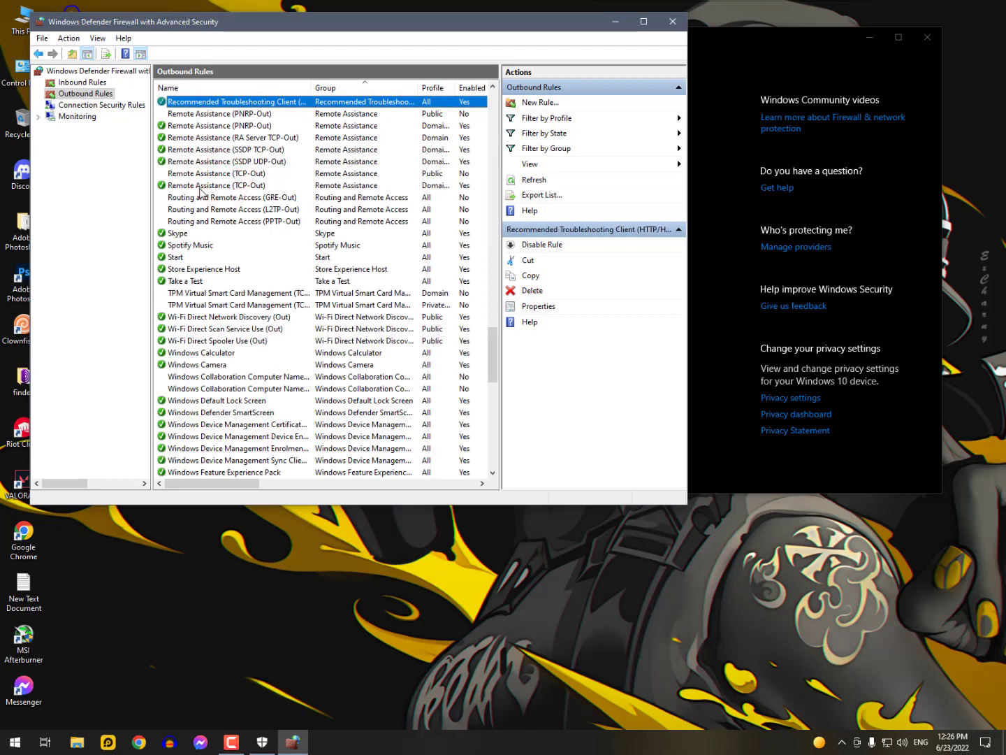
pyautogui.press('Down')
pyautogui.press('Down')
pyautogui.press('Down')
pyautogui.press('Down')
pyautogui.press('Down')
pyautogui.press('Down')
pyautogui.press('Down')
pyautogui.press('Down')
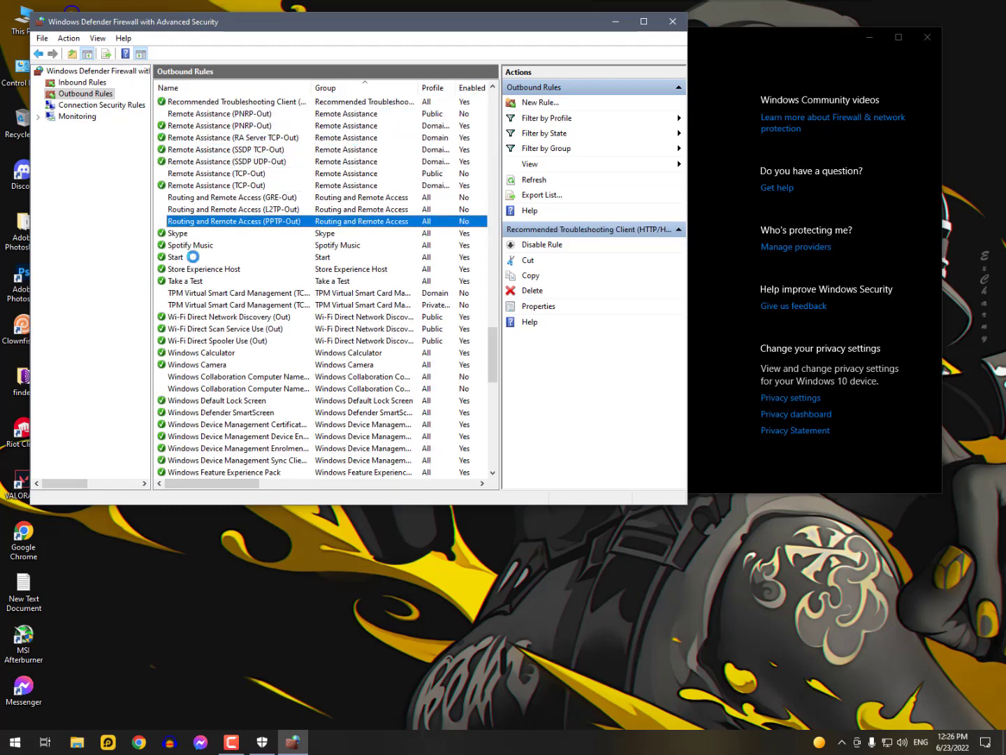
pyautogui.write('r')
pyautogui.press('Down')
pyautogui.press('Down')
pyautogui.press('Down')
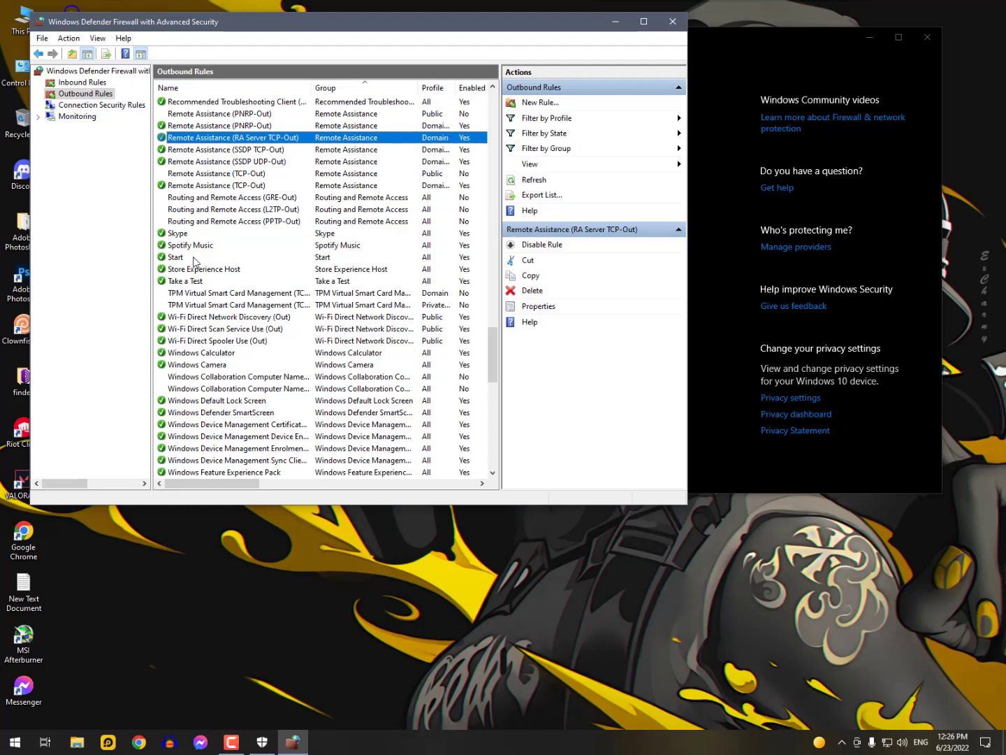
pyautogui.press('Down')
pyautogui.press('Down')
pyautogui.press('Down')
pyautogui.press('Down')
pyautogui.press('Down')
pyautogui.press('Down')
pyautogui.write('r')
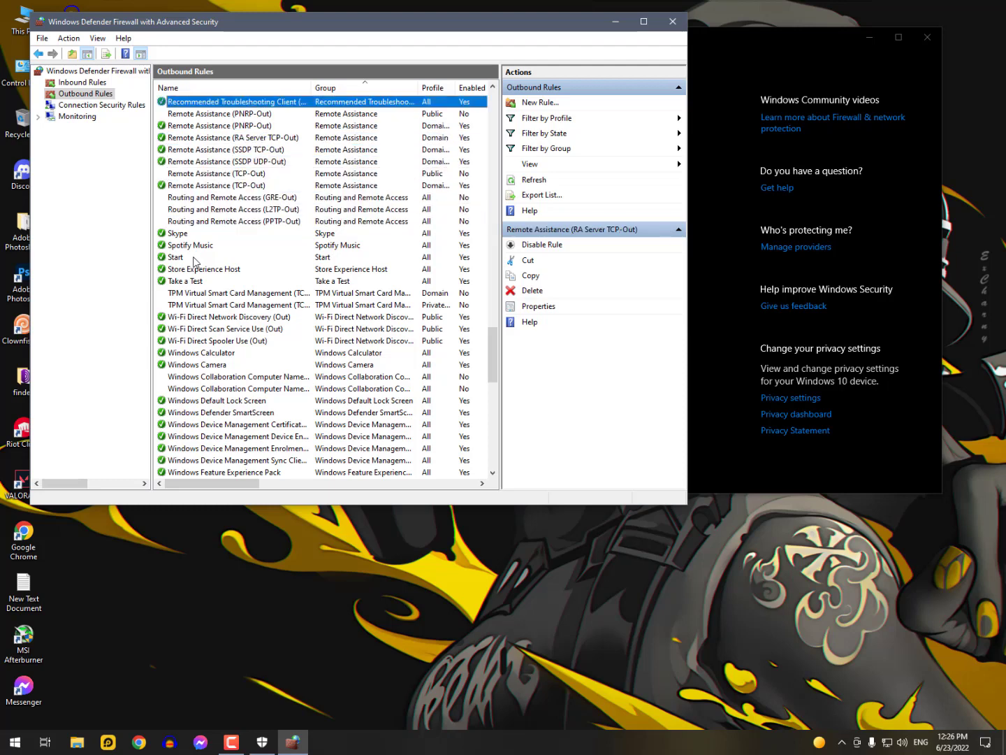
pyautogui.press('Down')
pyautogui.press('Down')
pyautogui.press('Down')
pyautogui.press('Down')
pyautogui.press('Down')
pyautogui.press('Down')
pyautogui.press('Down')
pyautogui.press('Down')
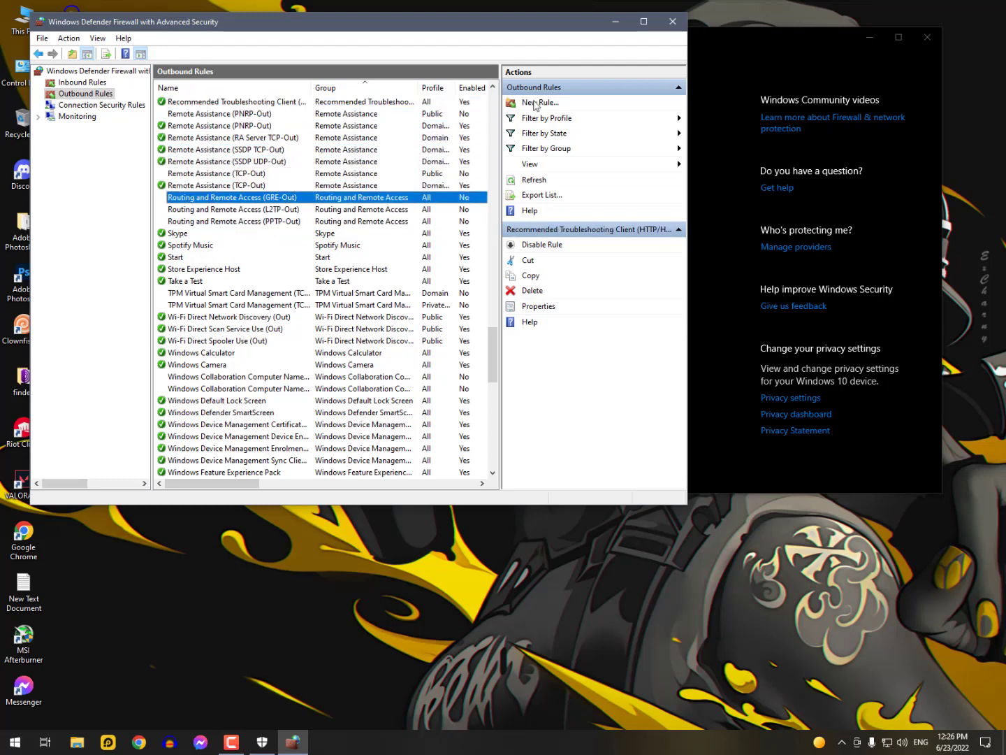
# Start a new outbound program rule for C:\Riot Games\Riot Client\RiotClientServices.exe.
pyautogui.click(540, 102)
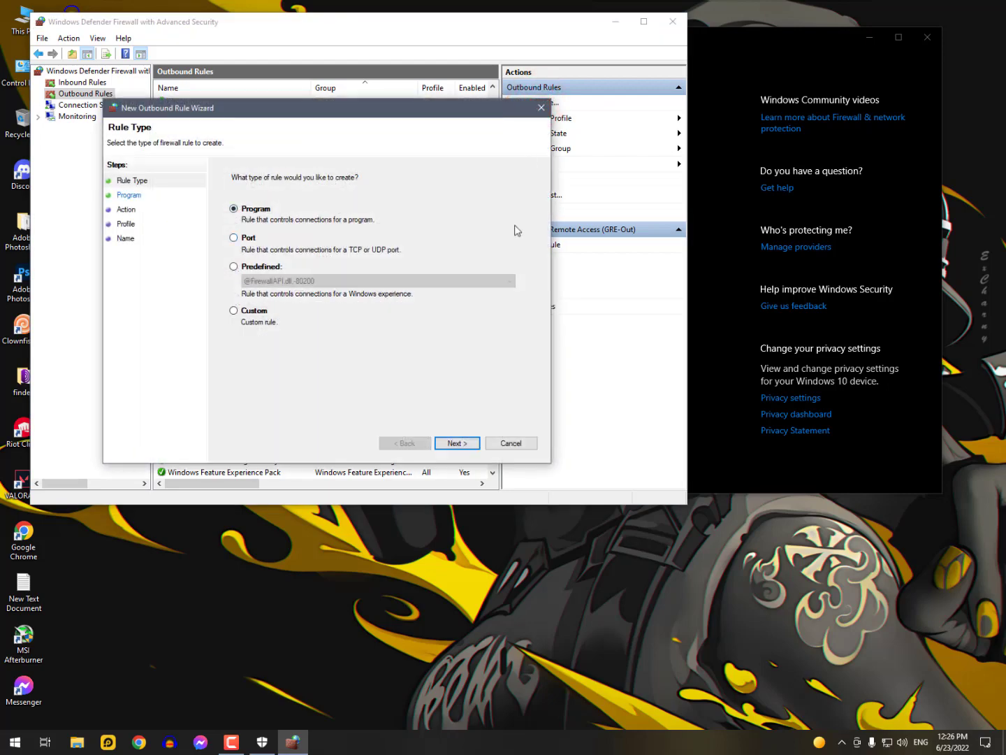
pyautogui.click(457, 442)
pyautogui.click(501, 258)
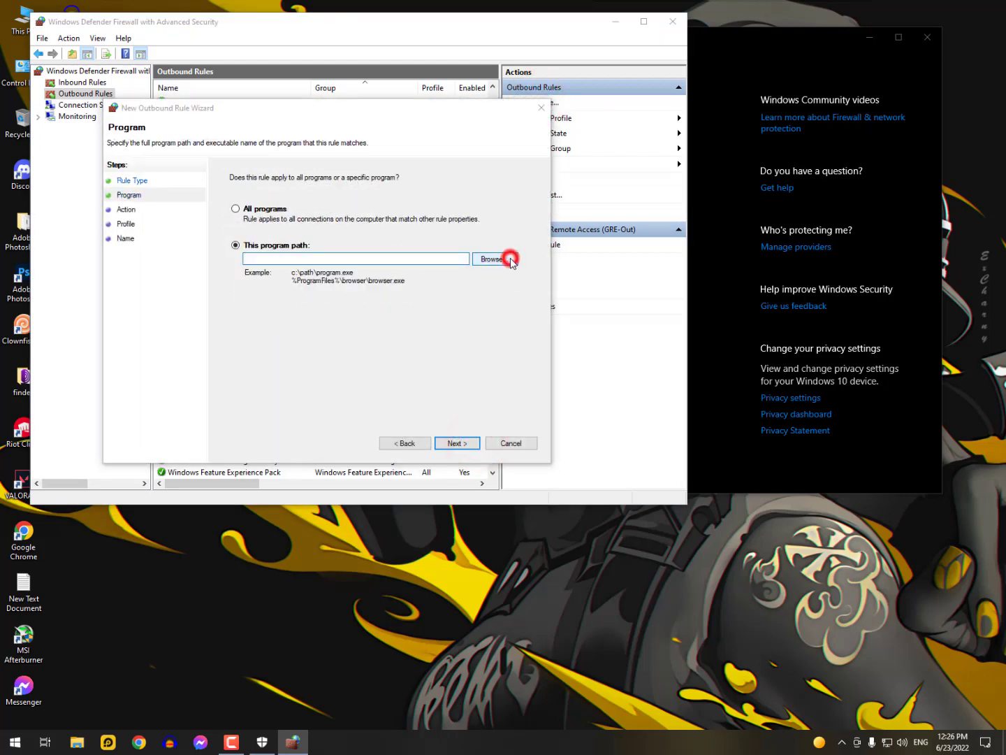
pyautogui.click(642, 380)
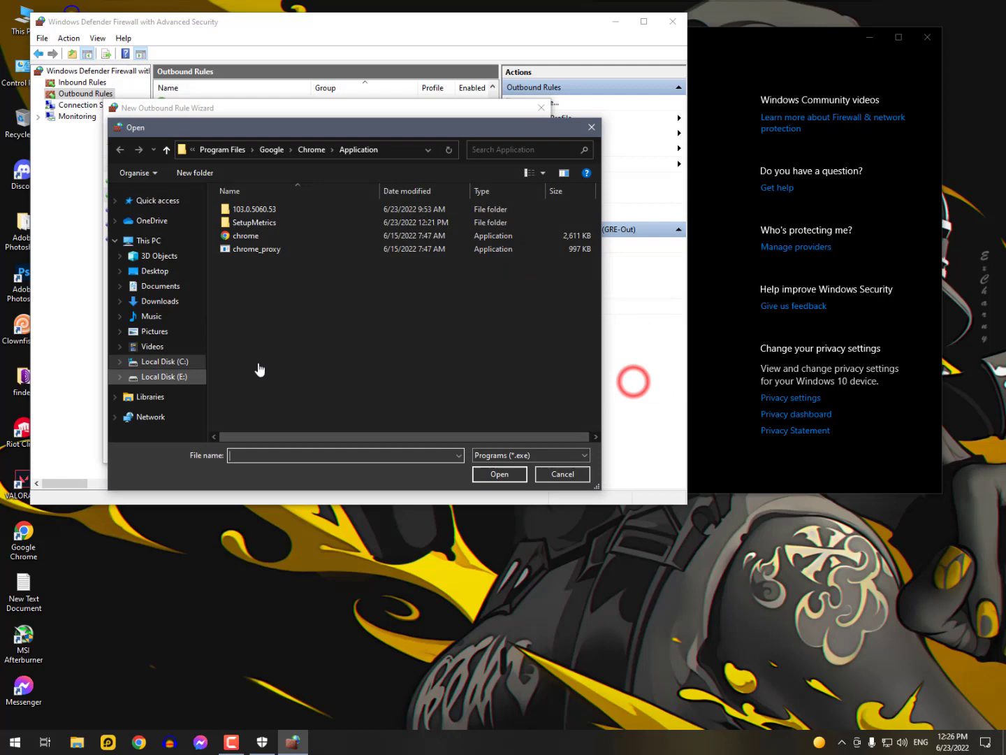
pyautogui.click(164, 361)
pyautogui.doubleClick(250, 275)
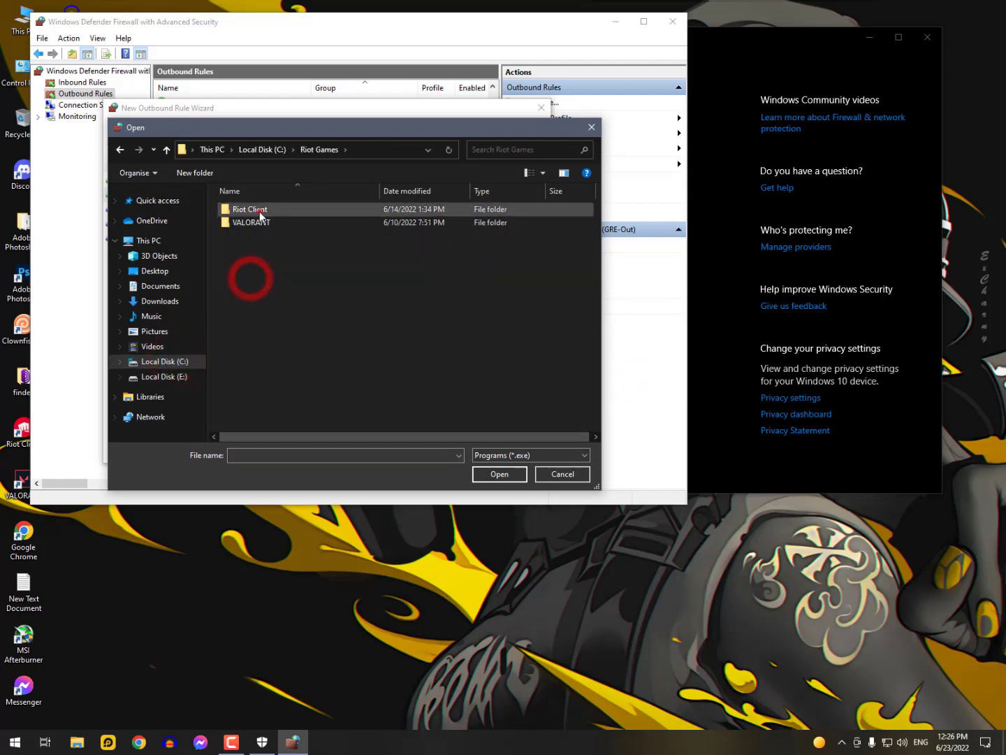
pyautogui.doubleClick(250, 208)
pyautogui.click(262, 249)
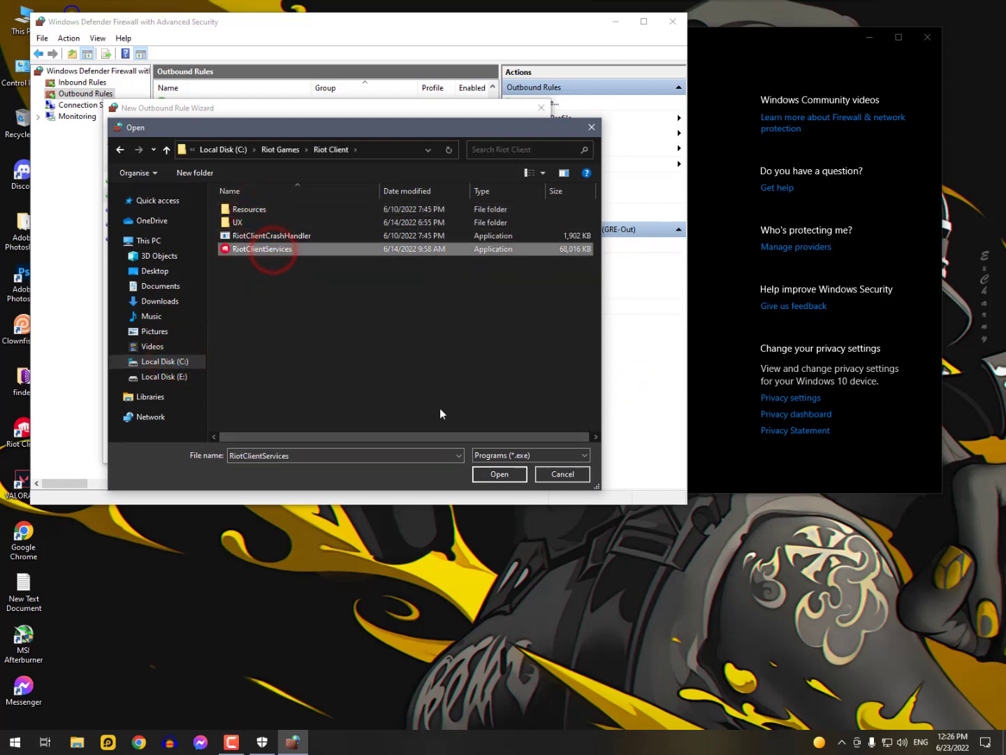
pyautogui.click(498, 473)
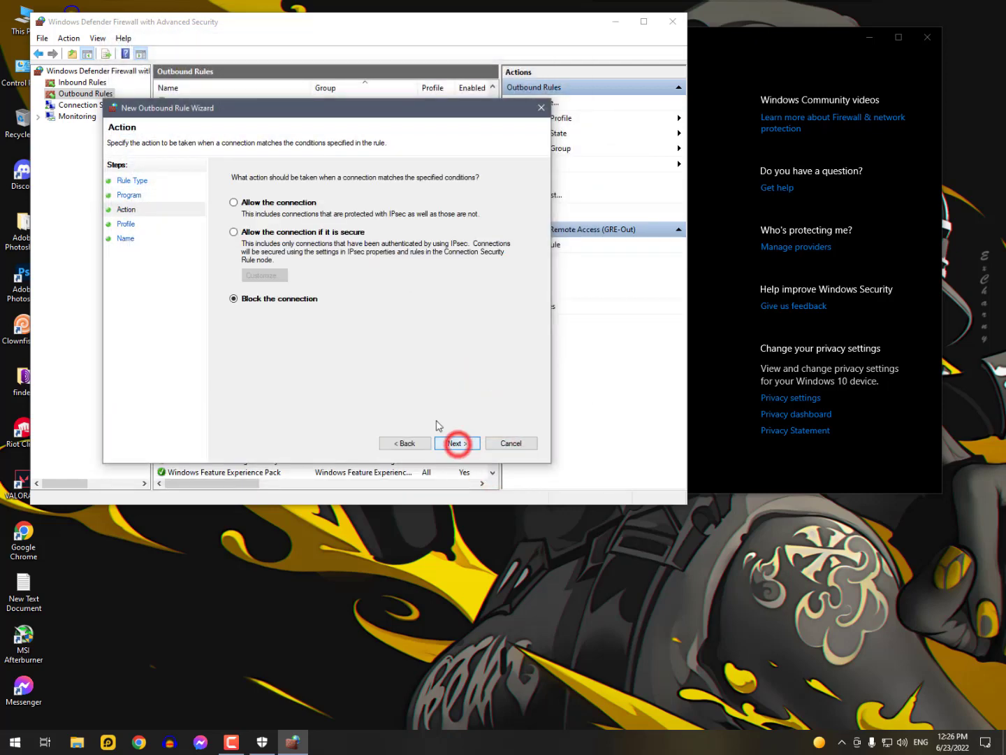
# Set the rule to allow the connection and advance to naming.
pyautogui.click(233, 202)
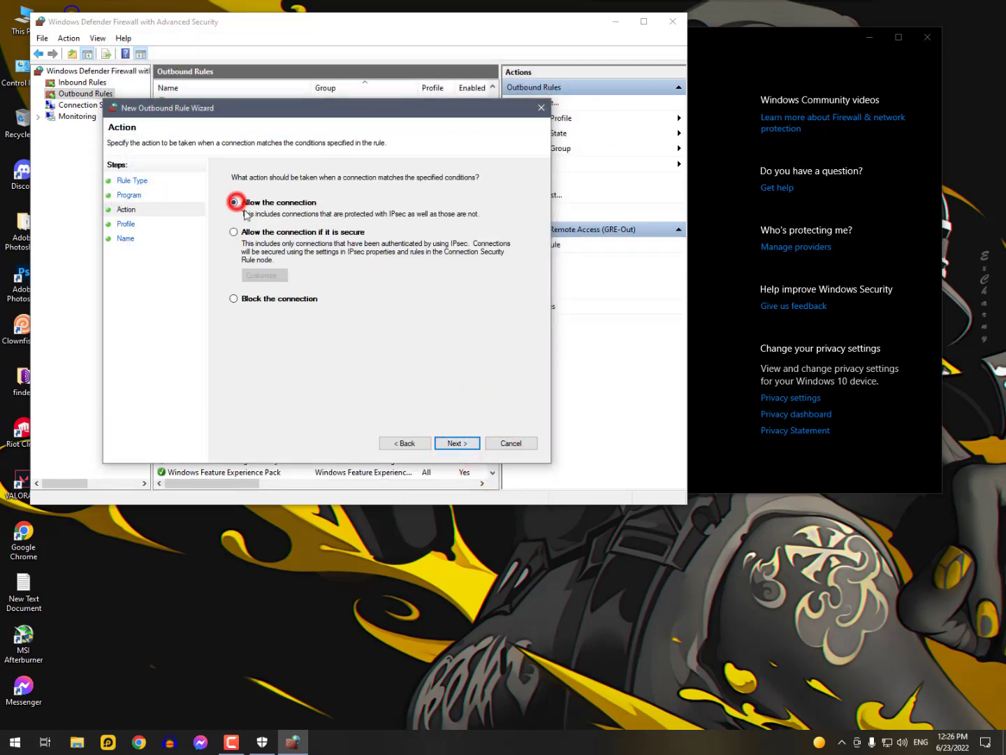
pyautogui.click(458, 442)
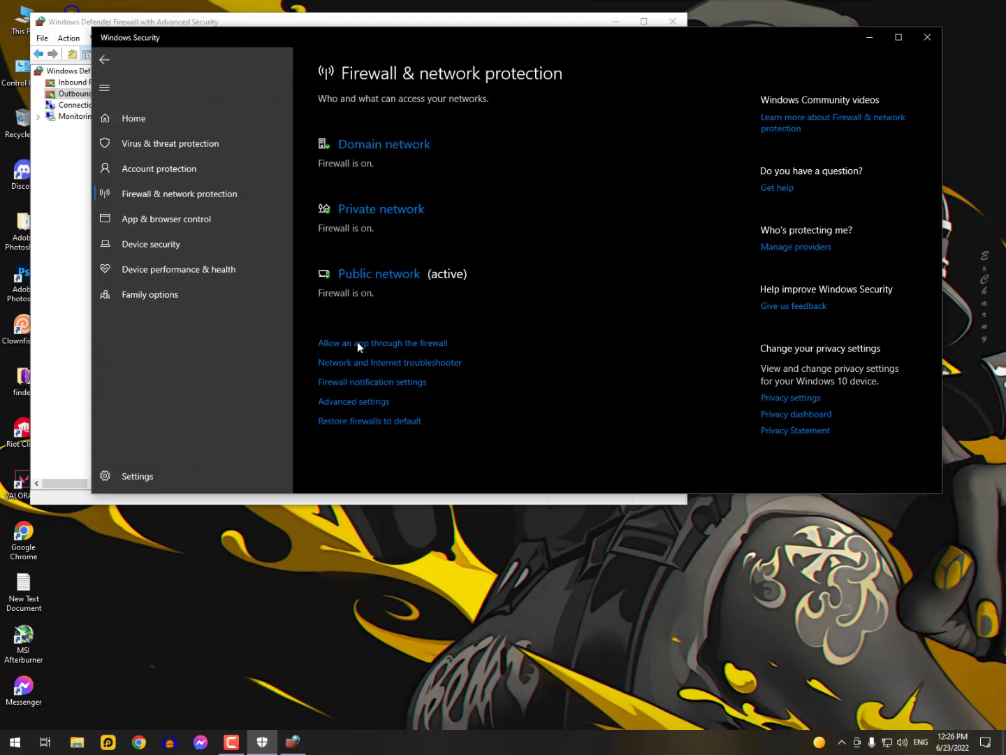
pyautogui.click(364, 402)
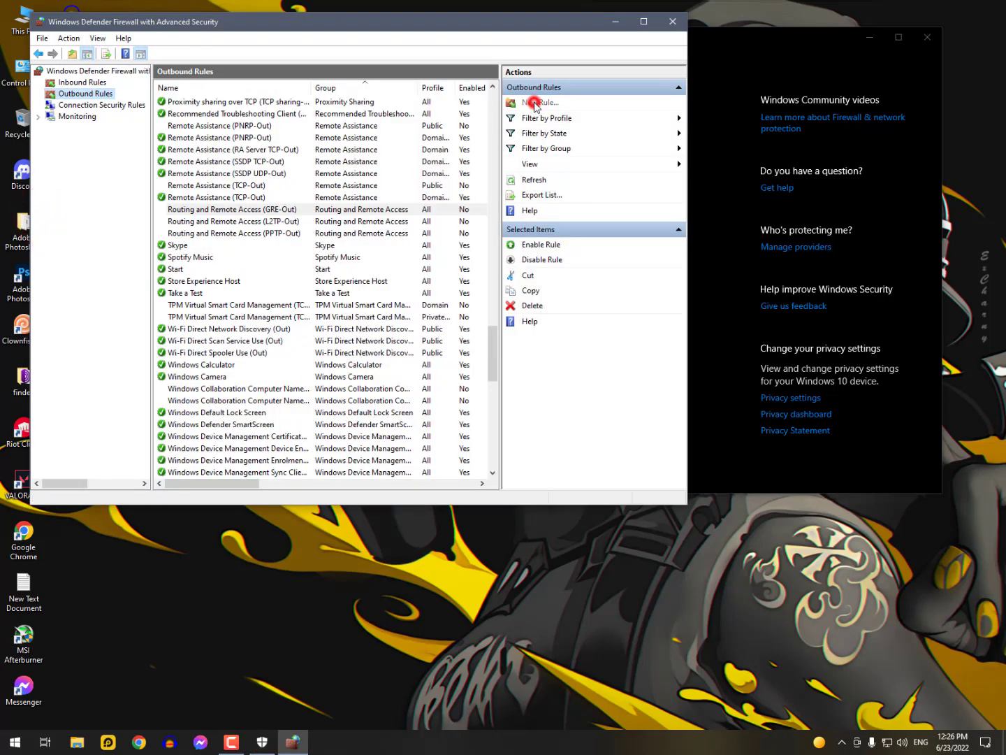
# Start a new outbound program rule for RiotClientCrashHandler.exe.
pyautogui.click(538, 102)
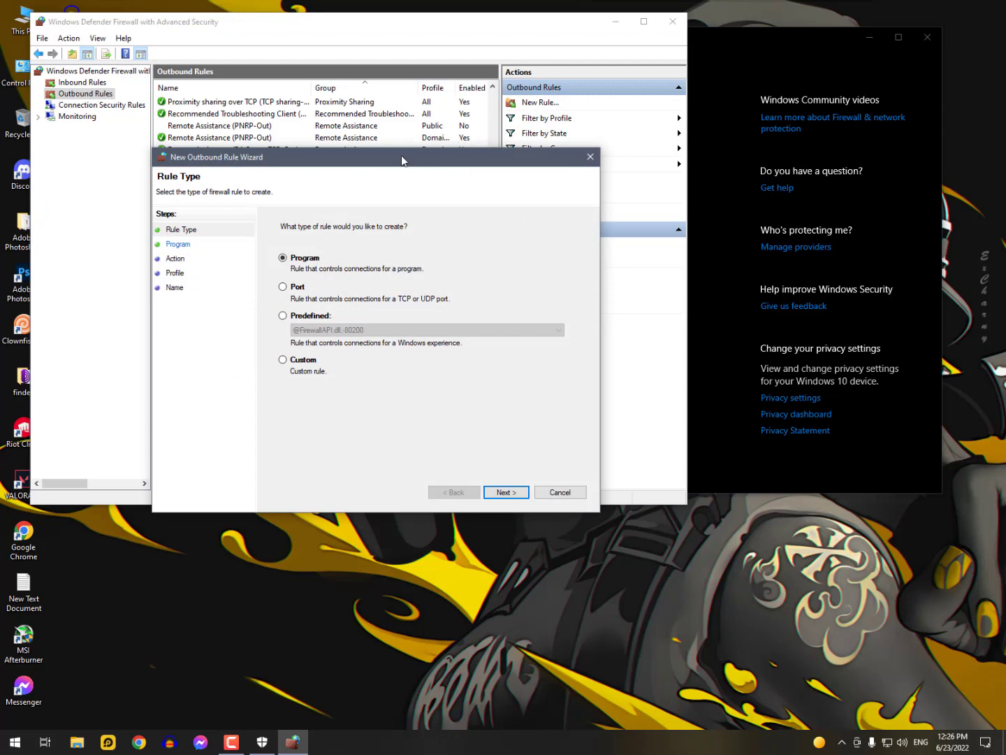
pyautogui.moveTo(401, 159); pyautogui.dragTo(379, 26)
pyautogui.click(482, 359)
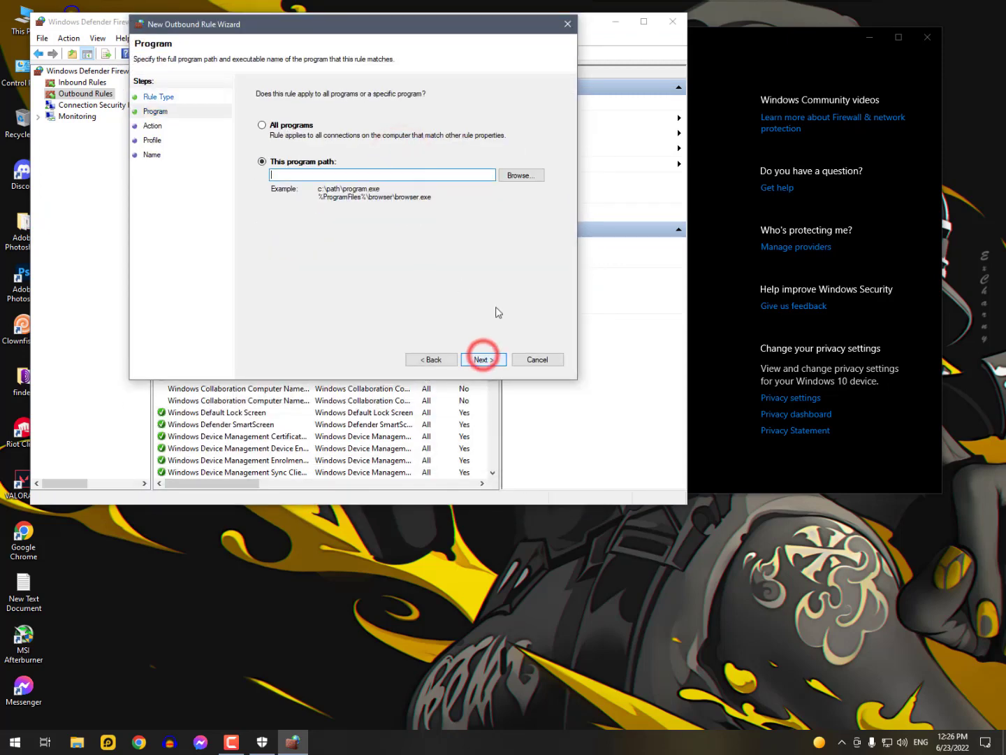
pyautogui.click(520, 176)
pyautogui.click(653, 383)
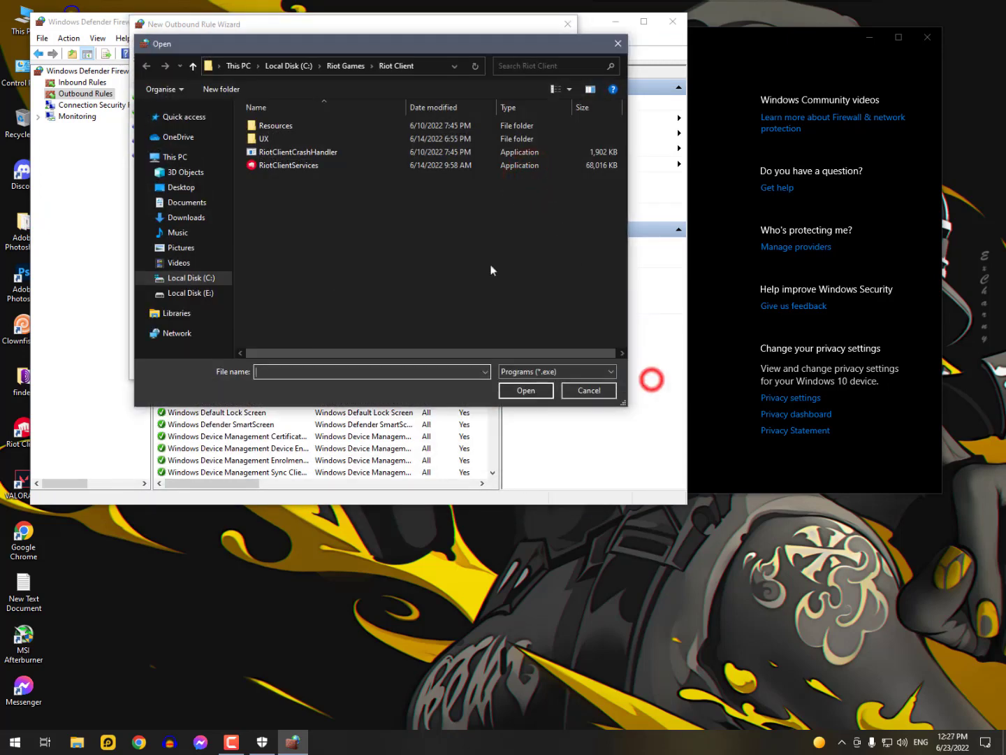
pyautogui.click(297, 152)
pyautogui.click(519, 393)
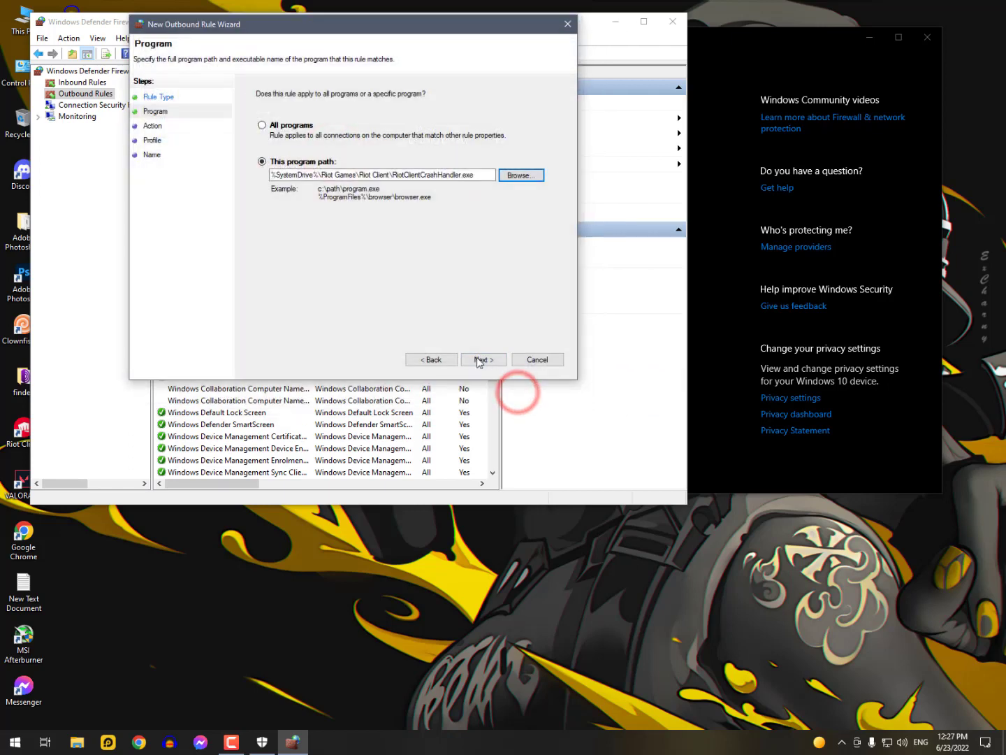
# Allow the connection, skip to naming, and finish the RiotClientCrashHandler rule.
pyautogui.click(483, 359)
pyautogui.click(260, 118)
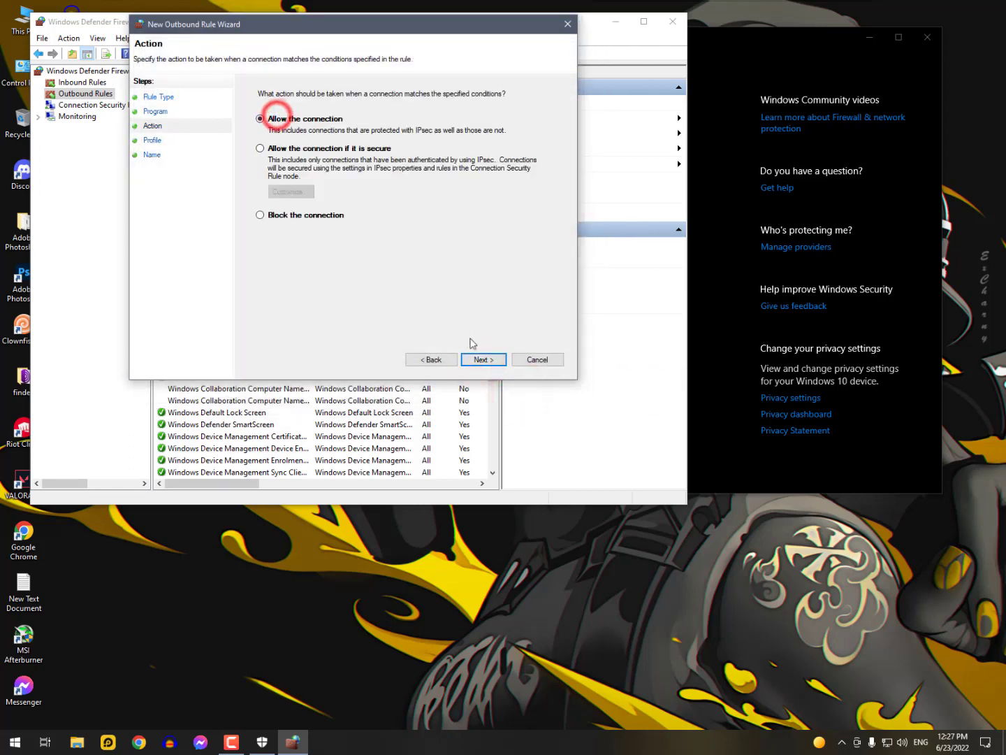
pyautogui.click(483, 360)
pyautogui.write('R')
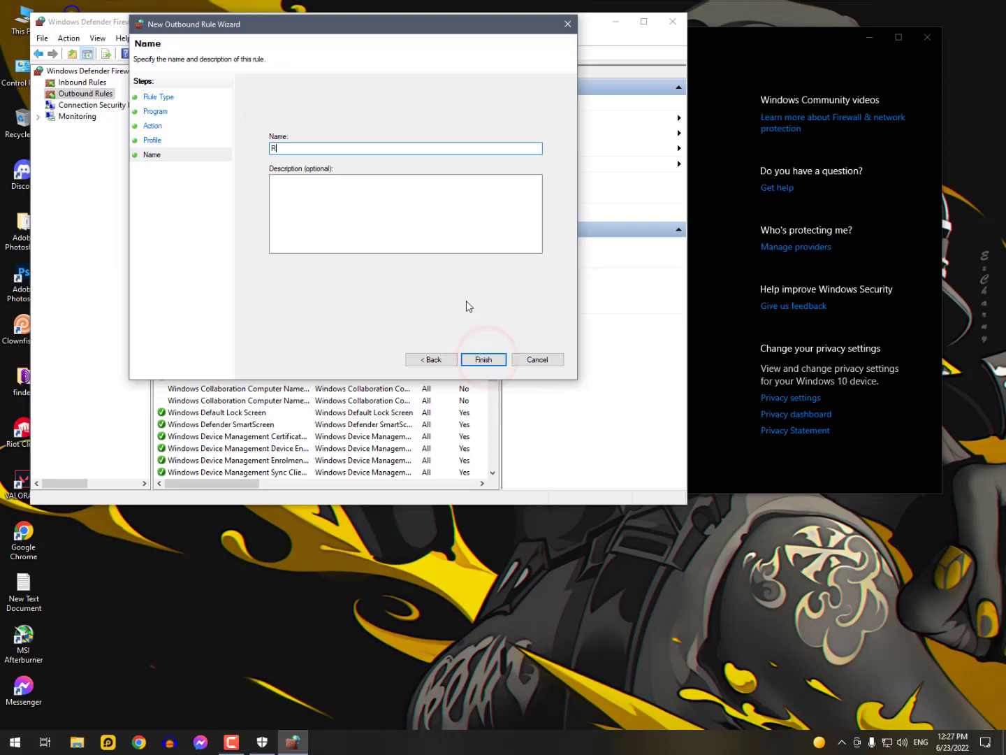
pyautogui.write('ent')
pyautogui.press('Return')
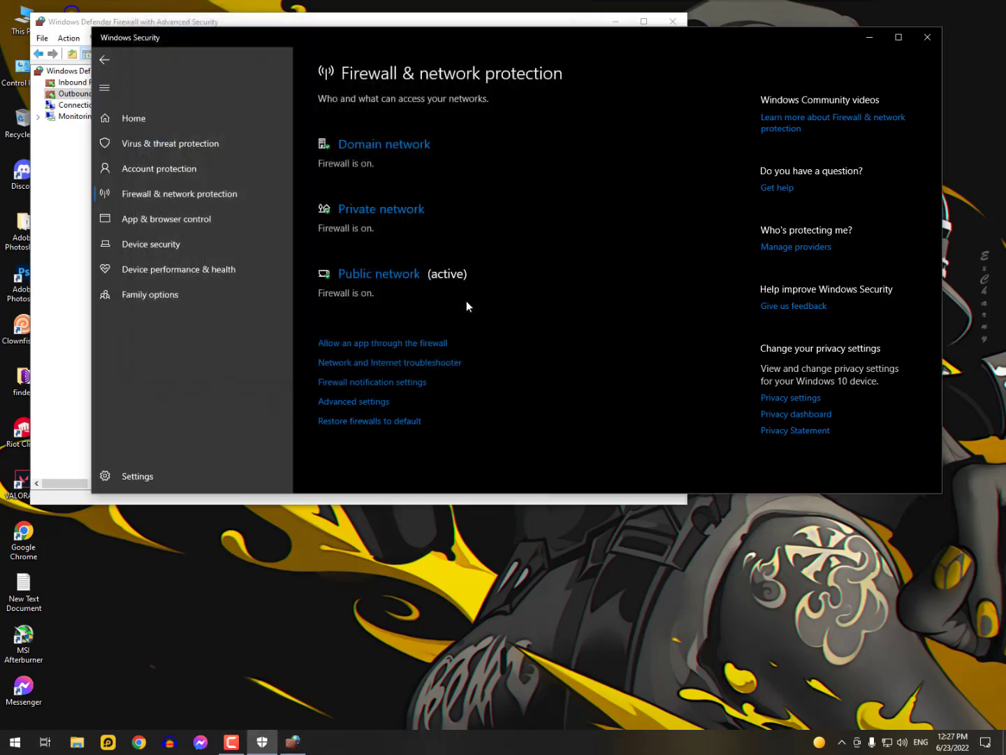
pyautogui.click(84, 318)
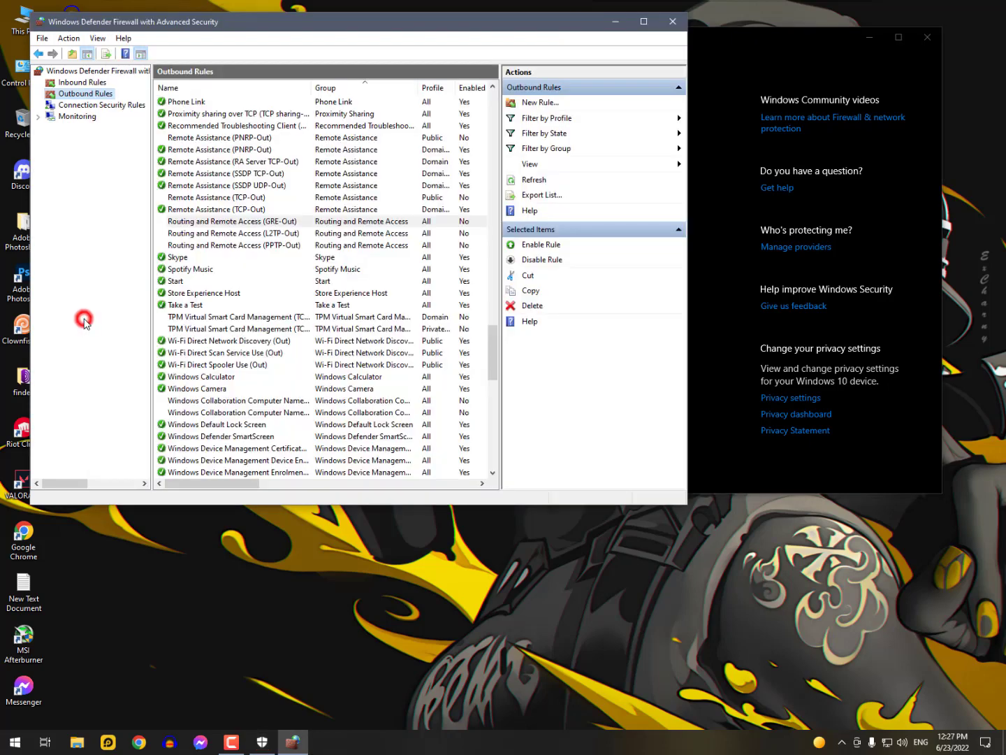
# Start a new outbound program rule for Riot Games\VALORANT\live\VALORANT.exe.
pyautogui.click(528, 103)
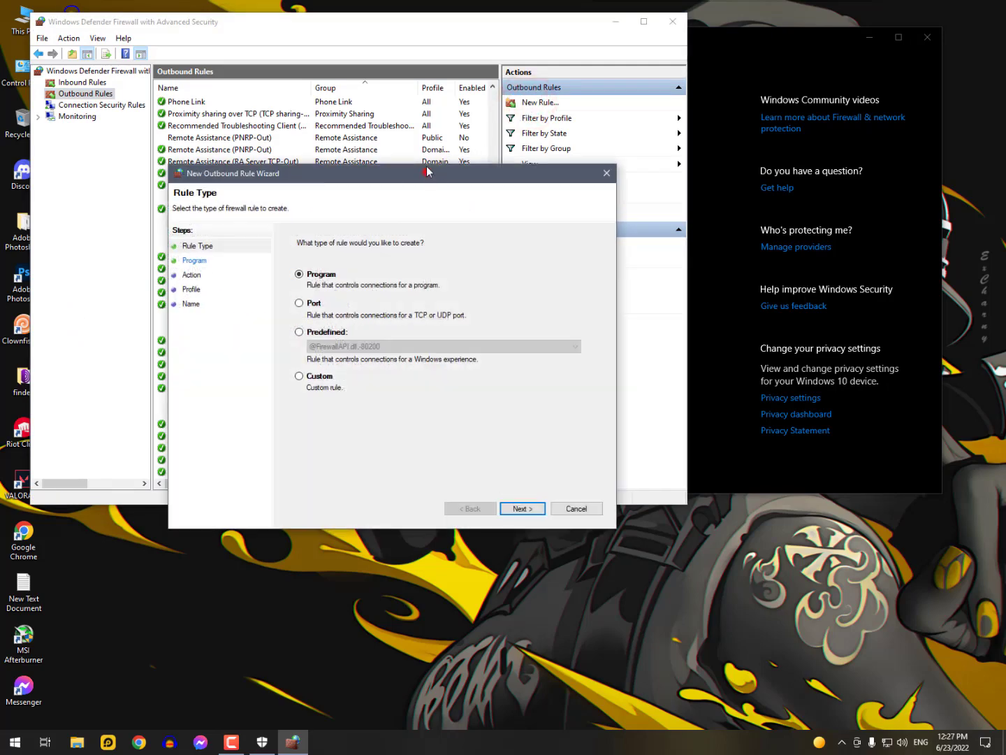
pyautogui.moveTo(429, 171); pyautogui.dragTo(409, 76)
pyautogui.click(502, 413)
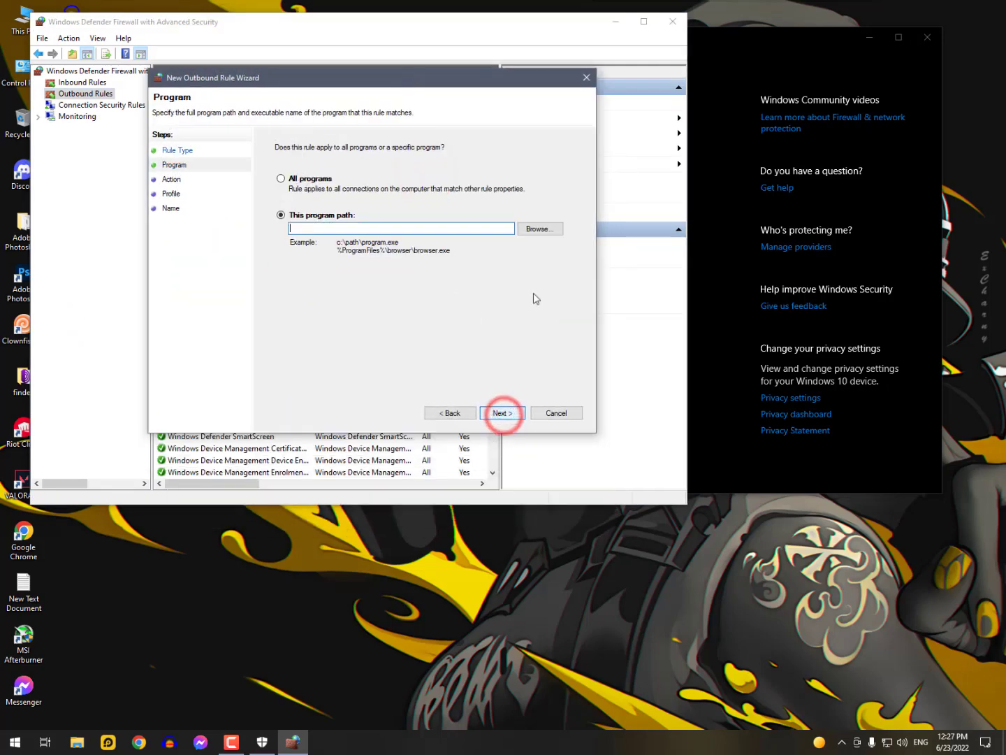
pyautogui.click(540, 229)
pyautogui.click(644, 381)
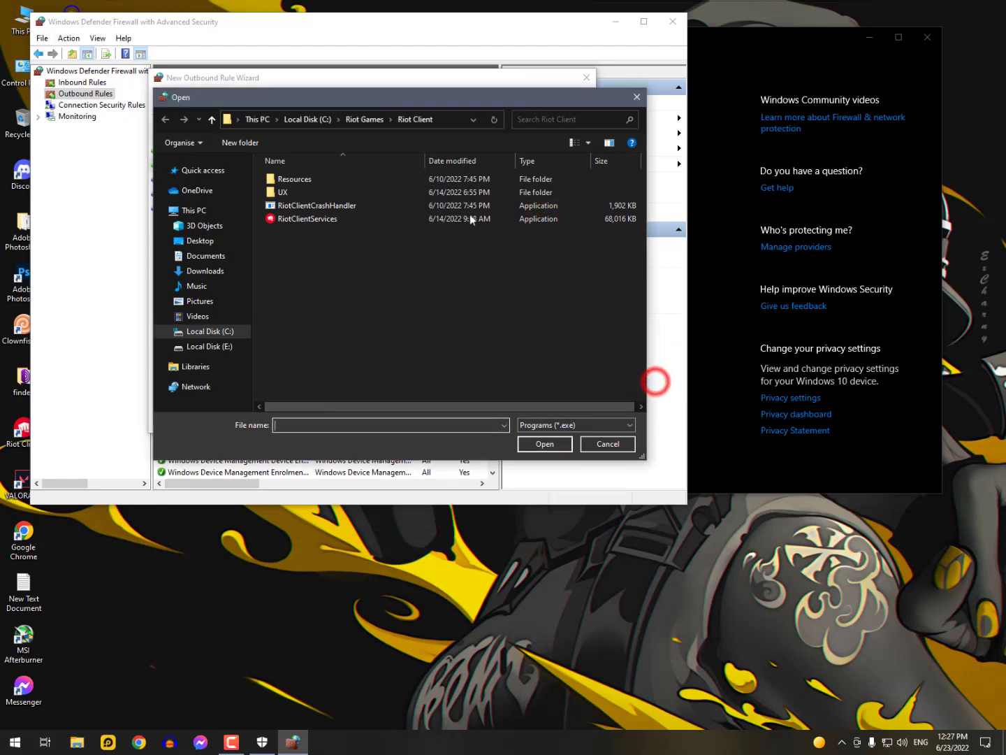
pyautogui.click(325, 119)
pyautogui.doubleClick(296, 192)
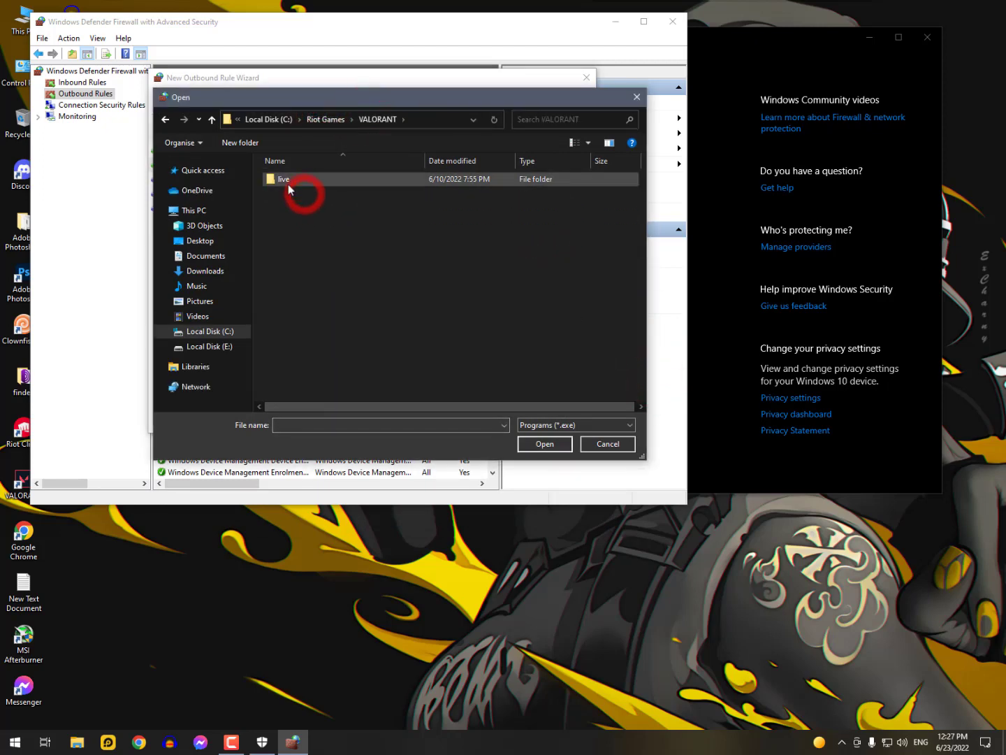
pyautogui.doubleClick(286, 179)
pyautogui.click(294, 207)
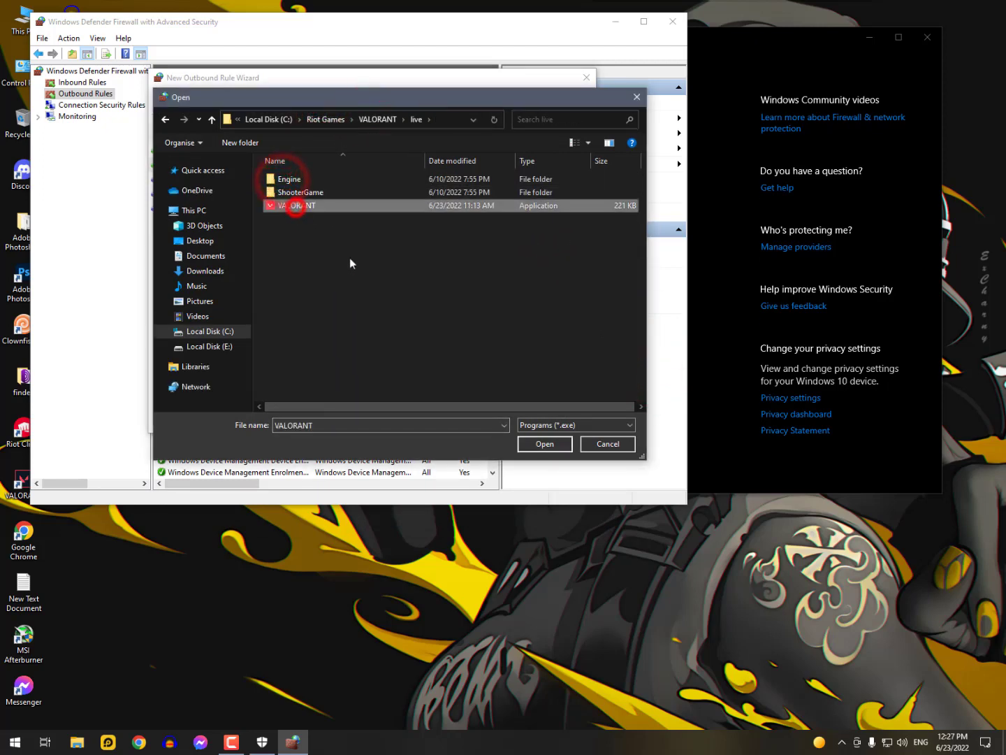
pyautogui.click(545, 443)
# Allow the connection and advance the VALORANT rule to its naming step.
pyautogui.click(502, 413)
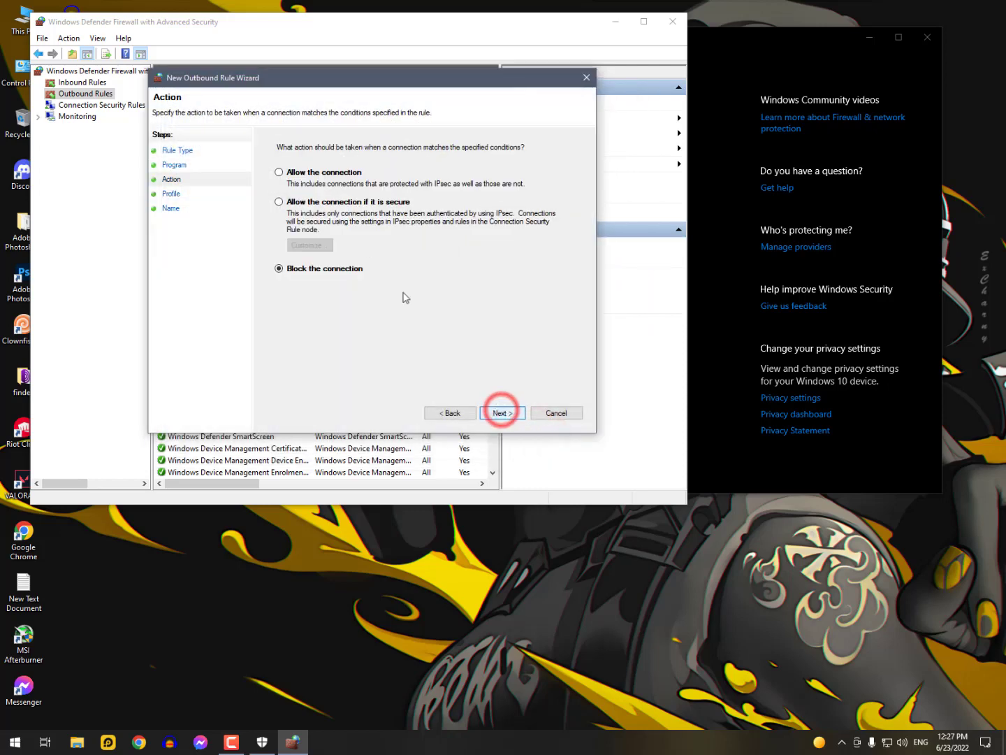
pyautogui.click(303, 171)
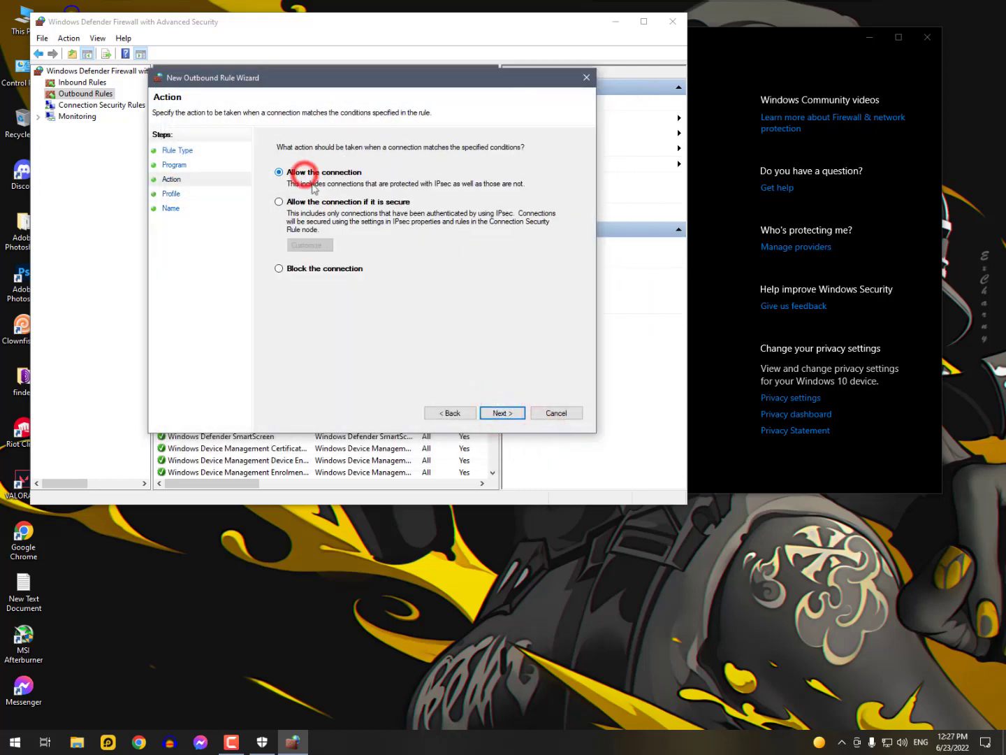
pyautogui.click(502, 412)
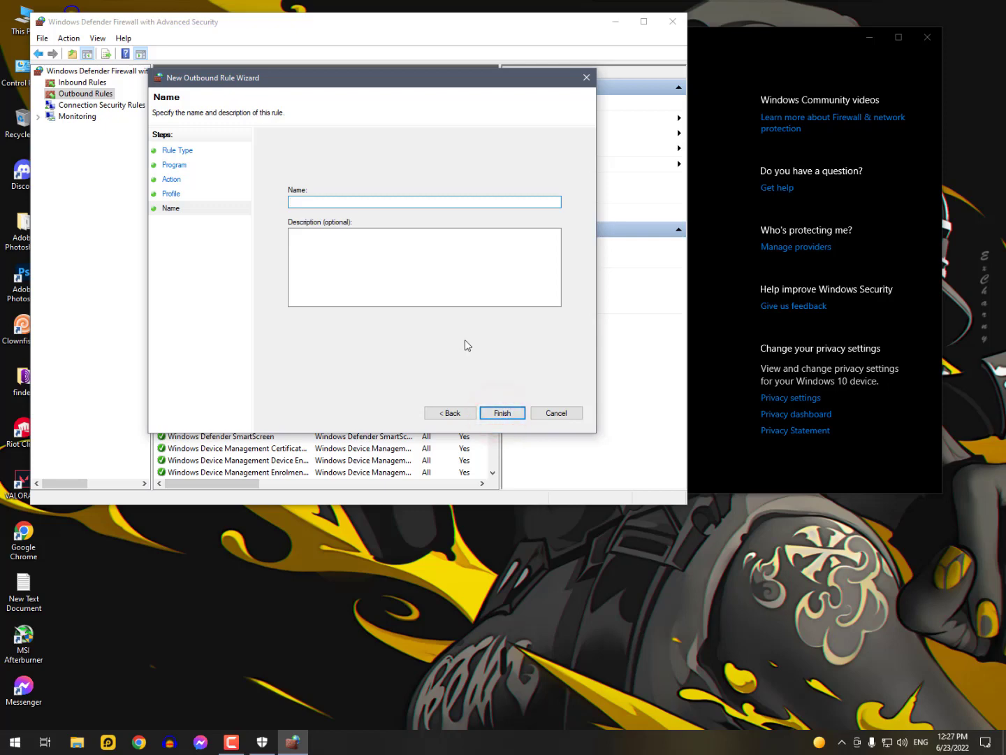
pyautogui.hotkey('alt', 'Tab')
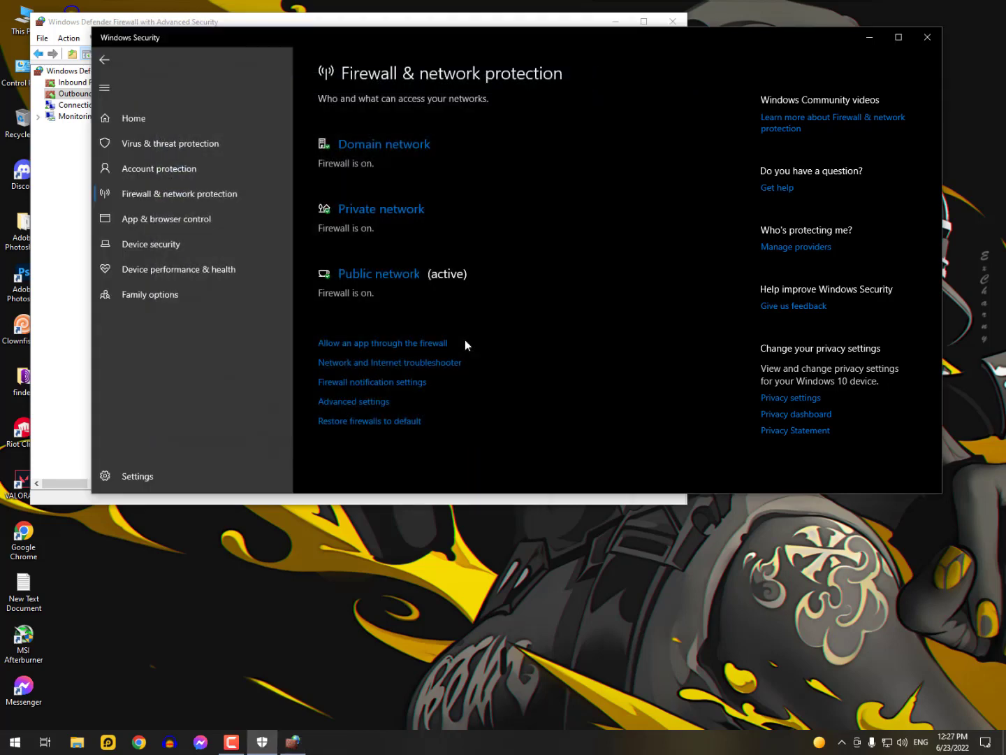
# Close Windows Security and return to the Inbound Rules list.
pyautogui.click(926, 39)
pyautogui.click(82, 82)
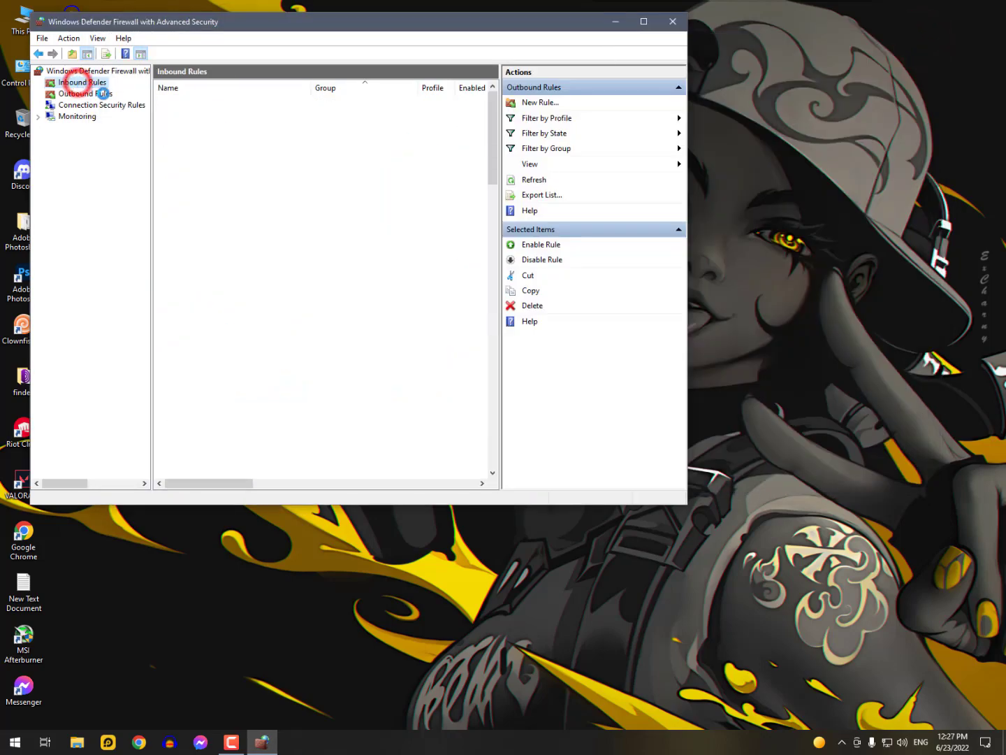
pyautogui.click(282, 173)
pyautogui.press('v')
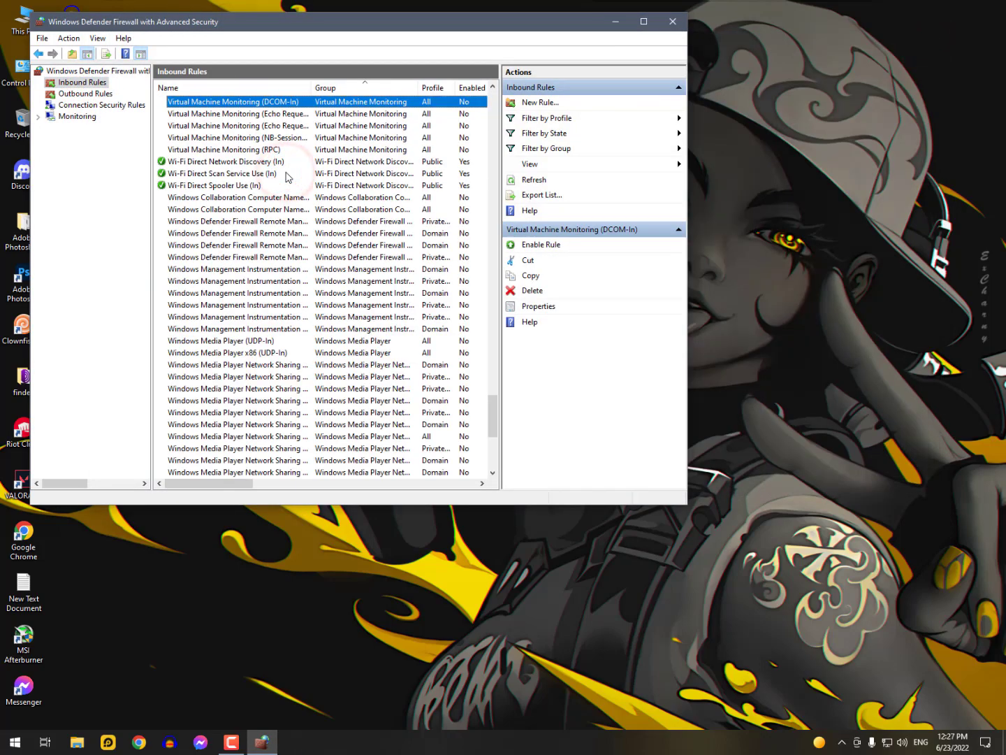
pyautogui.scroll(5, 288, 176)
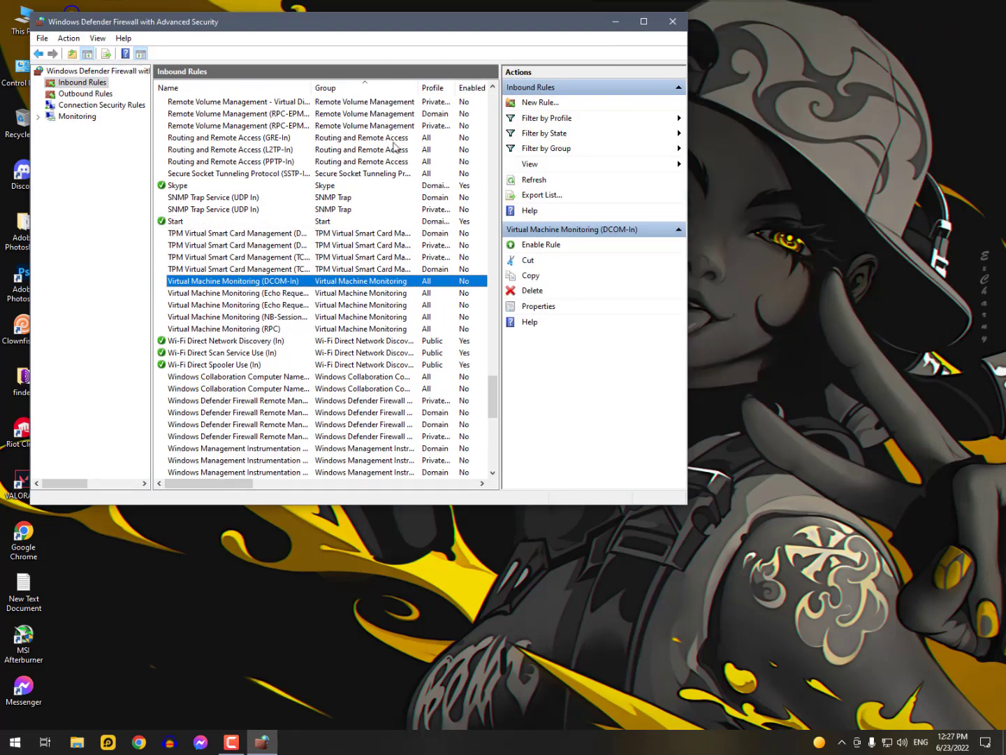
# Start a new inbound program rule with VALORANT as the program.
pyautogui.click(533, 104)
pyautogui.click(376, 362)
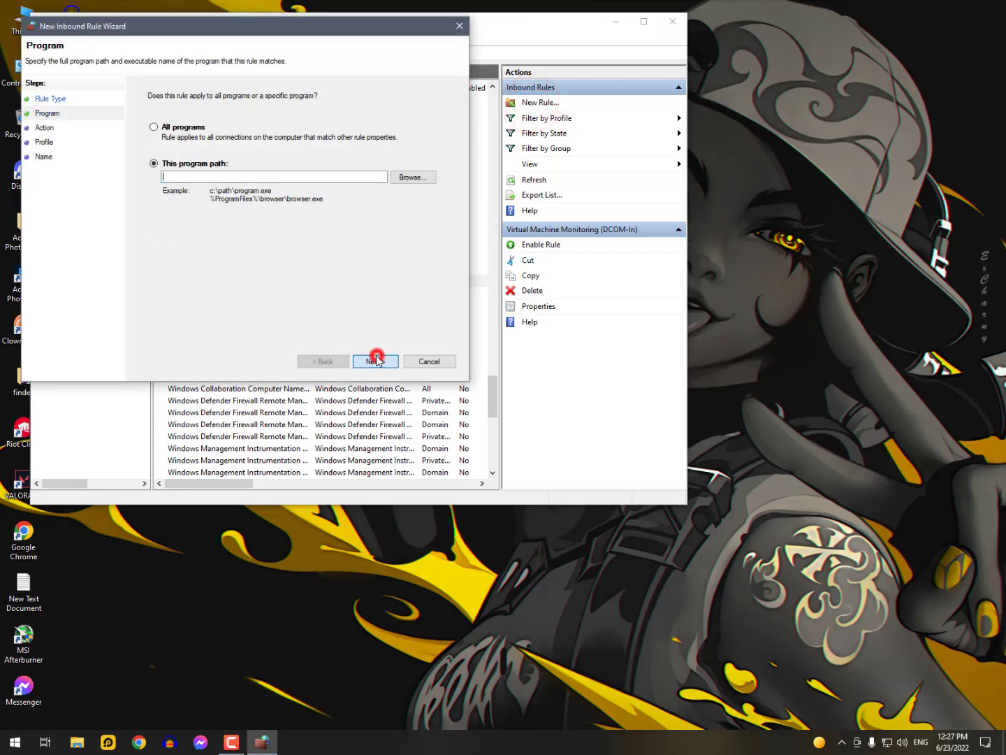
pyautogui.click(409, 176)
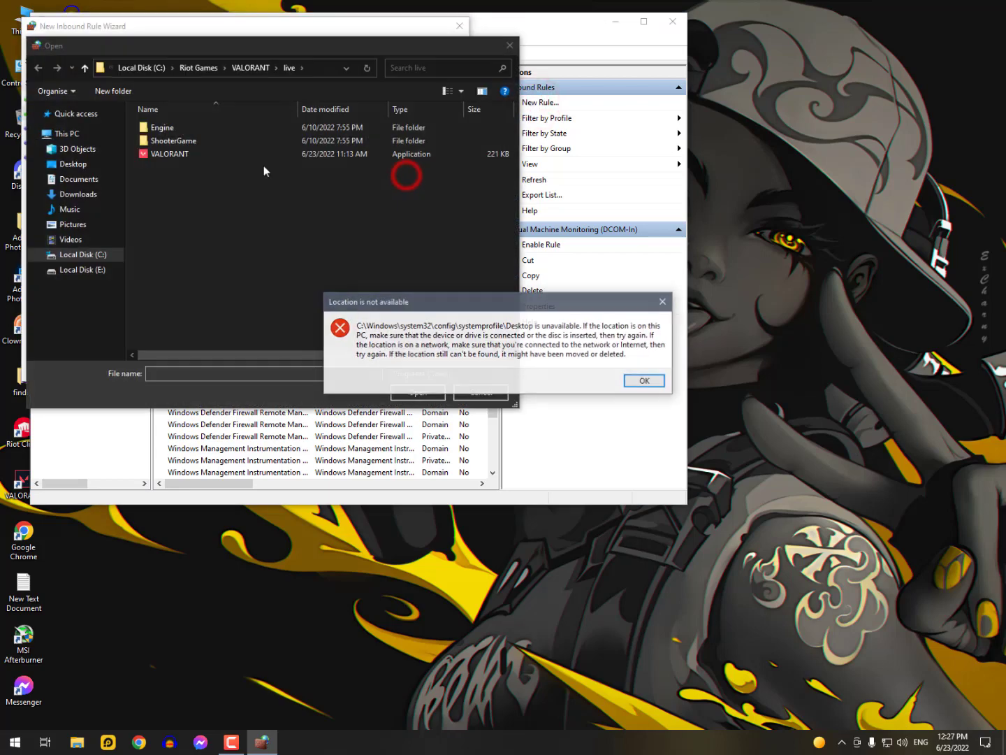
pyautogui.click(177, 160)
pyautogui.click(642, 380)
pyautogui.doubleClick(169, 153)
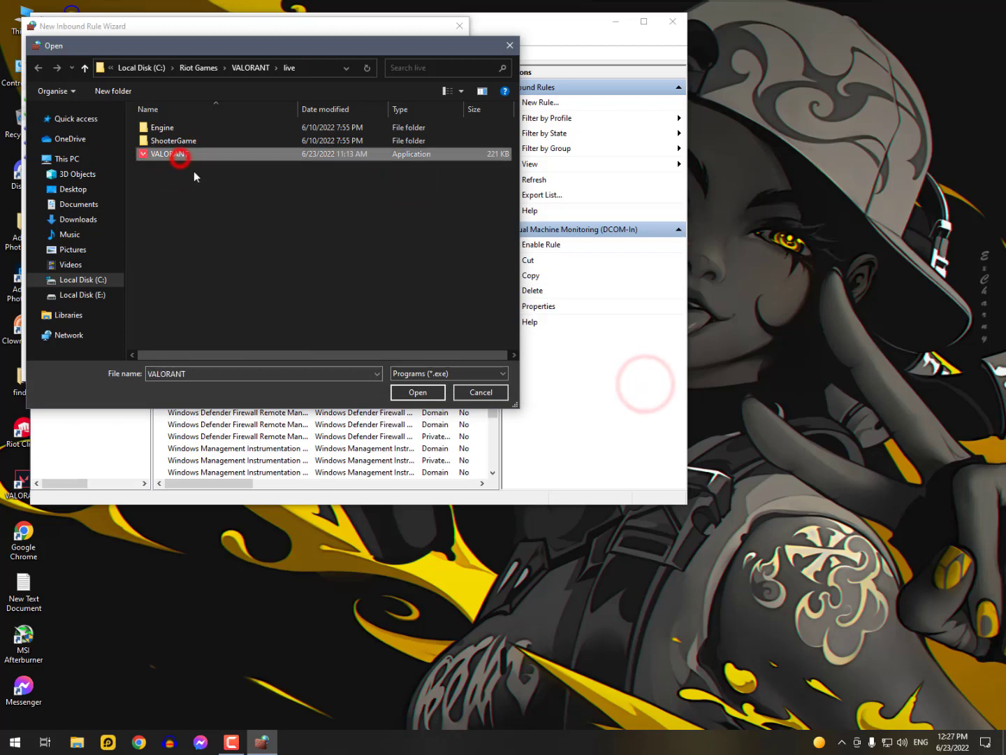
# Keep Allow the connection, name the rule 'Valorant', and finish.
pyautogui.click(375, 361)
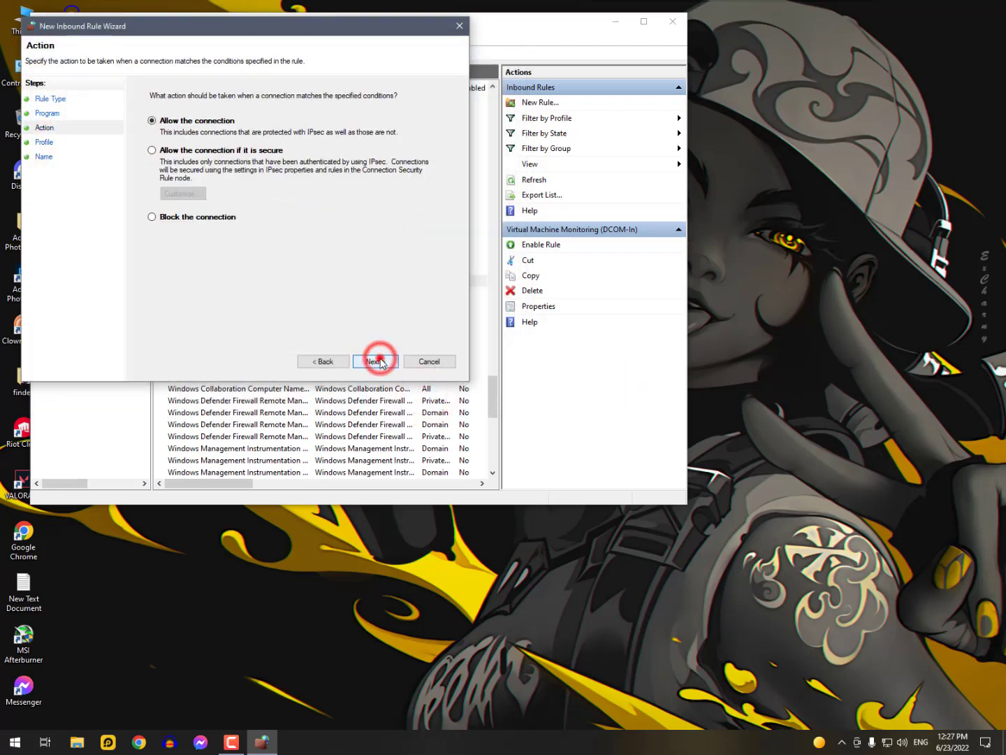
pyautogui.click(381, 360)
pyautogui.click(380, 360)
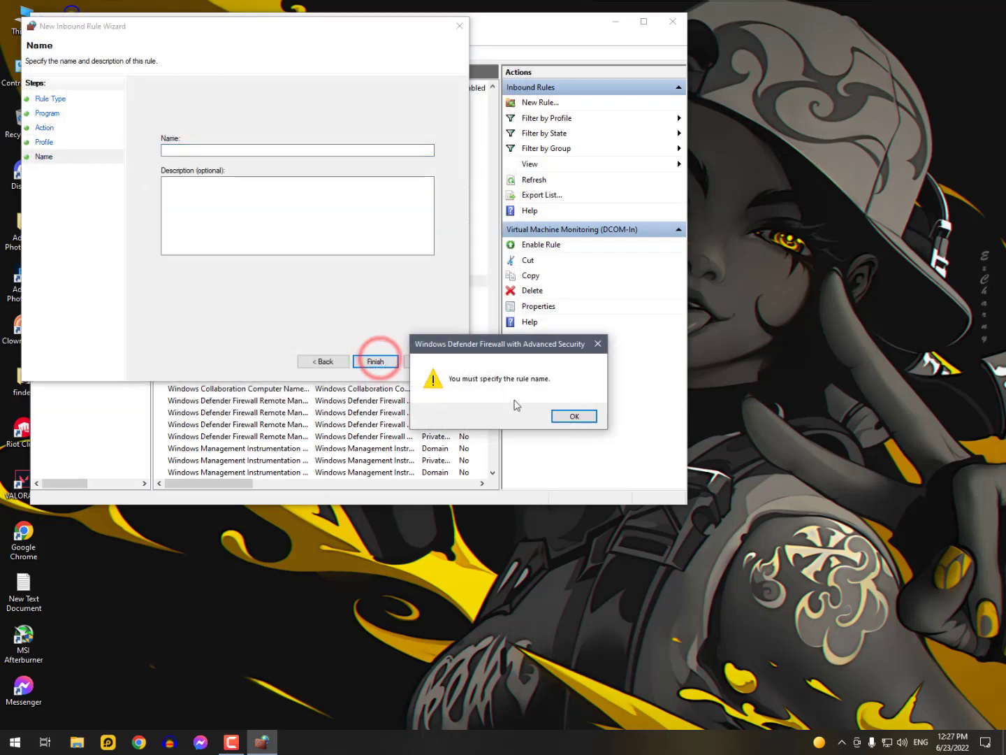
pyautogui.click(573, 415)
pyautogui.click(222, 149)
pyautogui.write('Valorant')
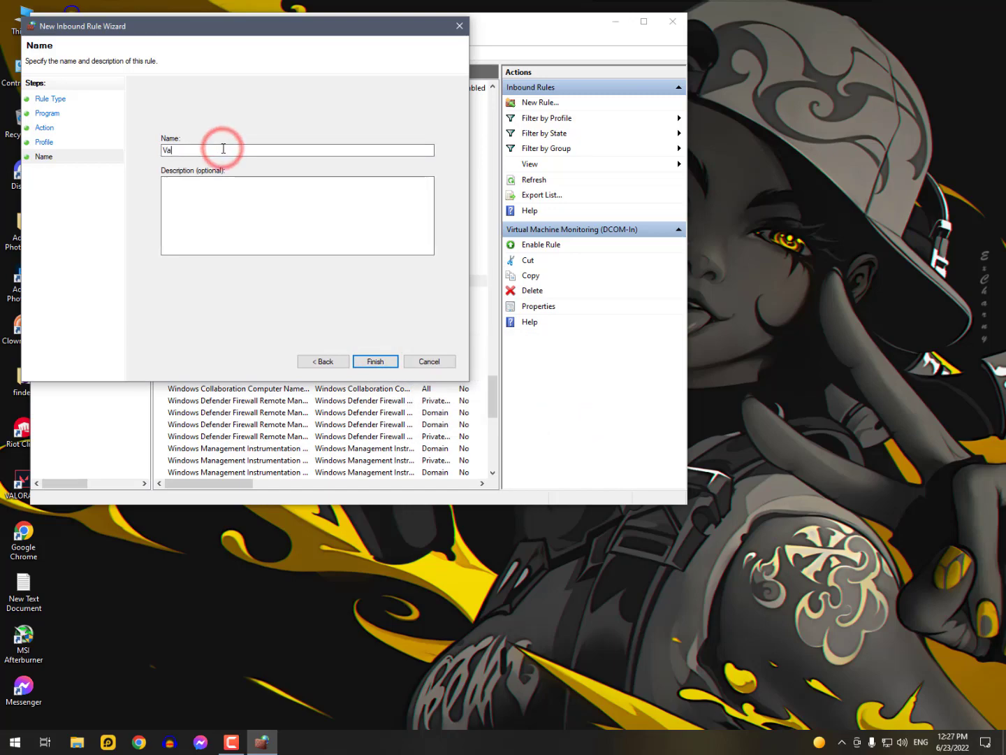
pyautogui.press('Return')
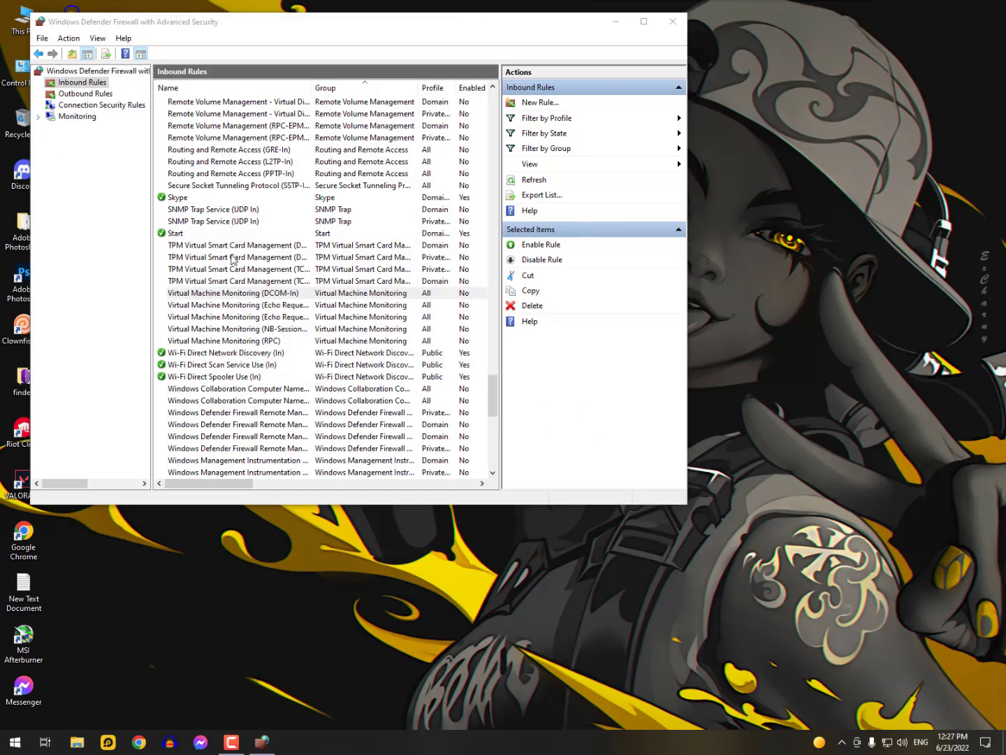
pyautogui.scroll(3, 234, 259)
pyautogui.scroll(-6, 234, 259)
pyautogui.scroll(-6, 233, 259)
pyautogui.scroll(-4, 233, 259)
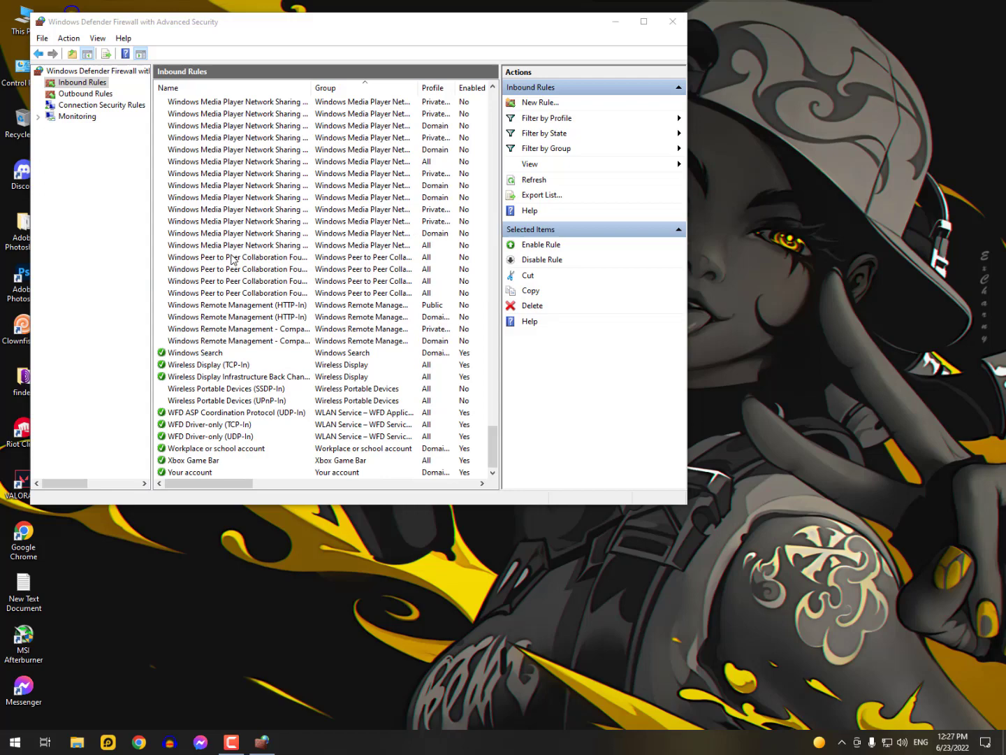
pyautogui.scroll(8, 234, 260)
pyautogui.scroll(8, 233, 259)
# Select the new Valorant rule in Inbound and Outbound Rules, then close the console.
pyautogui.click(232, 255)
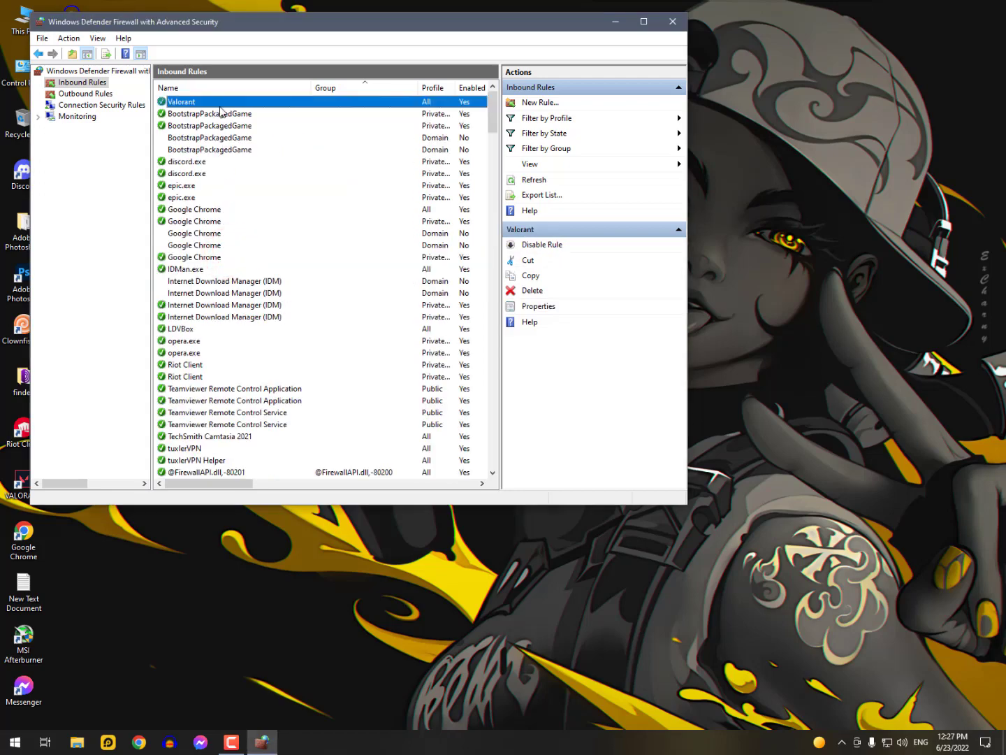
pyautogui.click(85, 94)
pyautogui.click(184, 137)
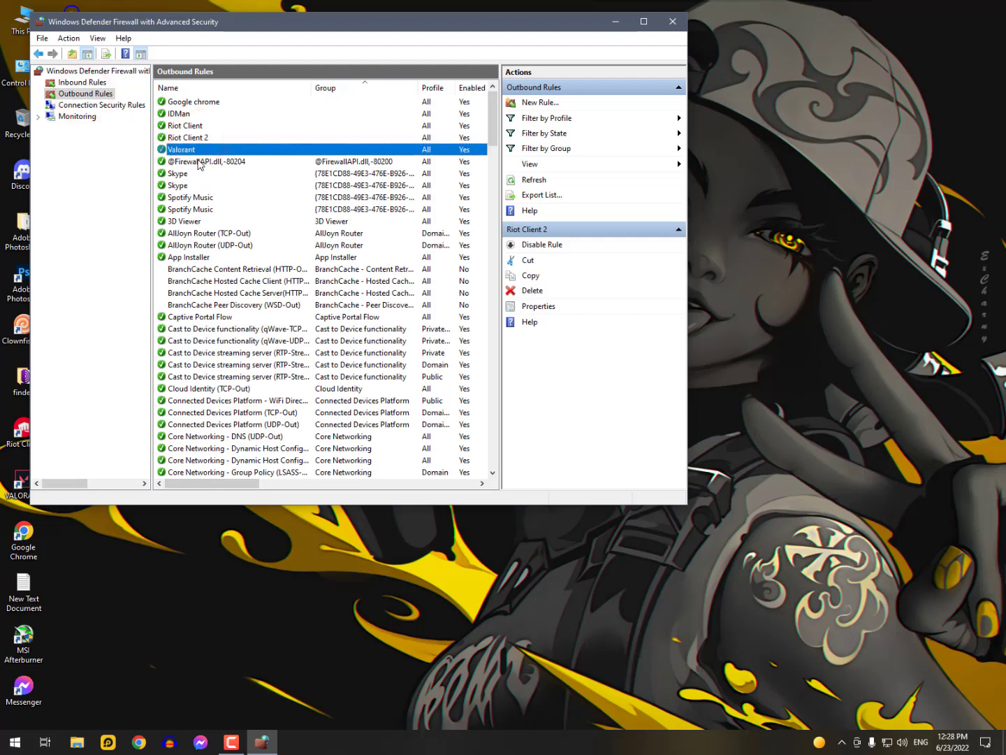
pyautogui.click(673, 22)
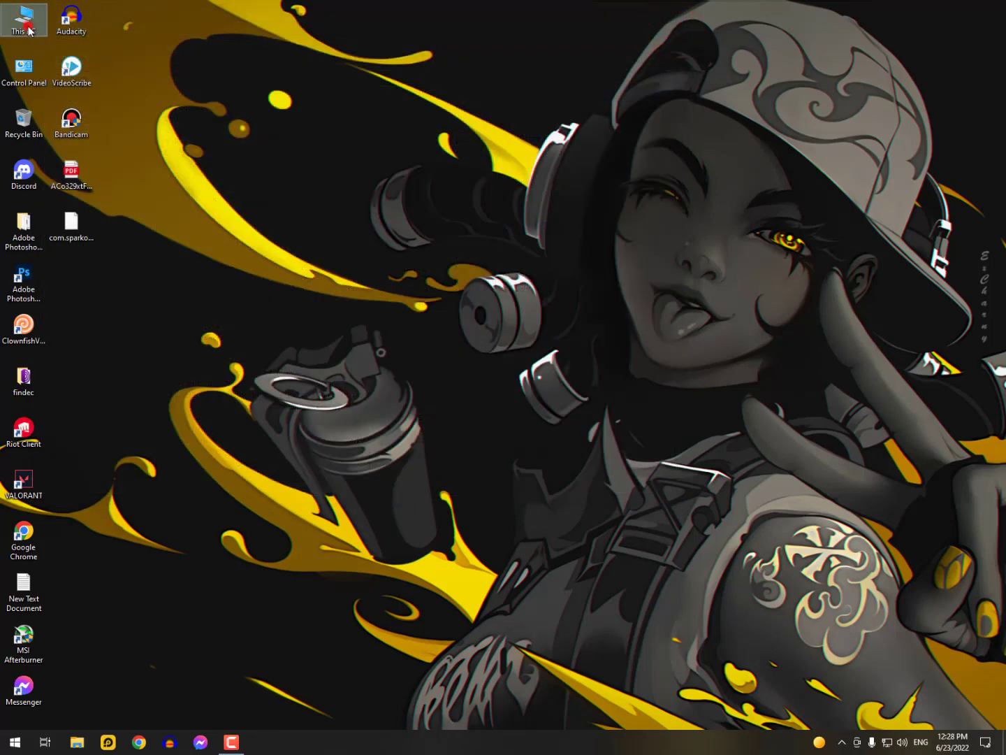
# Open Local Disk (C:) from This PC in File Explorer.
pyautogui.doubleClick(29, 27)
pyautogui.moveTo(262, 114)
pyautogui.mouseDown()
pyautogui.moveTo(302, 65)
pyautogui.moveTo(297, 56)
pyautogui.mouseUp()
pyautogui.doubleClick(314, 272)
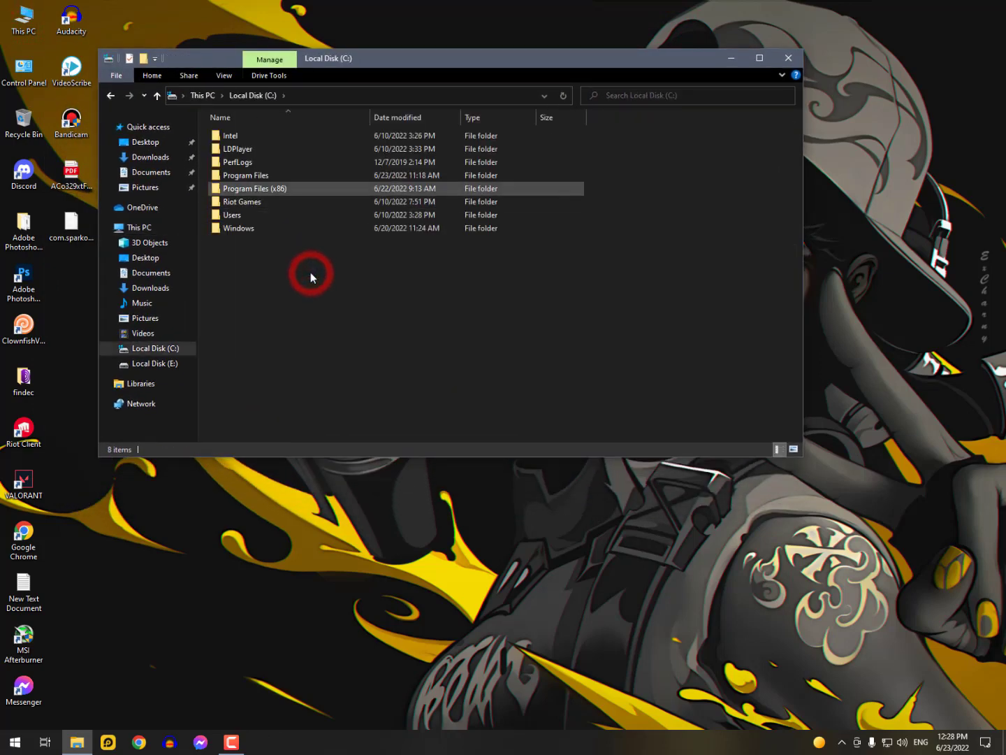
# Browse Program Files, select Riot Vanguard without renaming it, and return to C:.
pyautogui.doubleClick(246, 175)
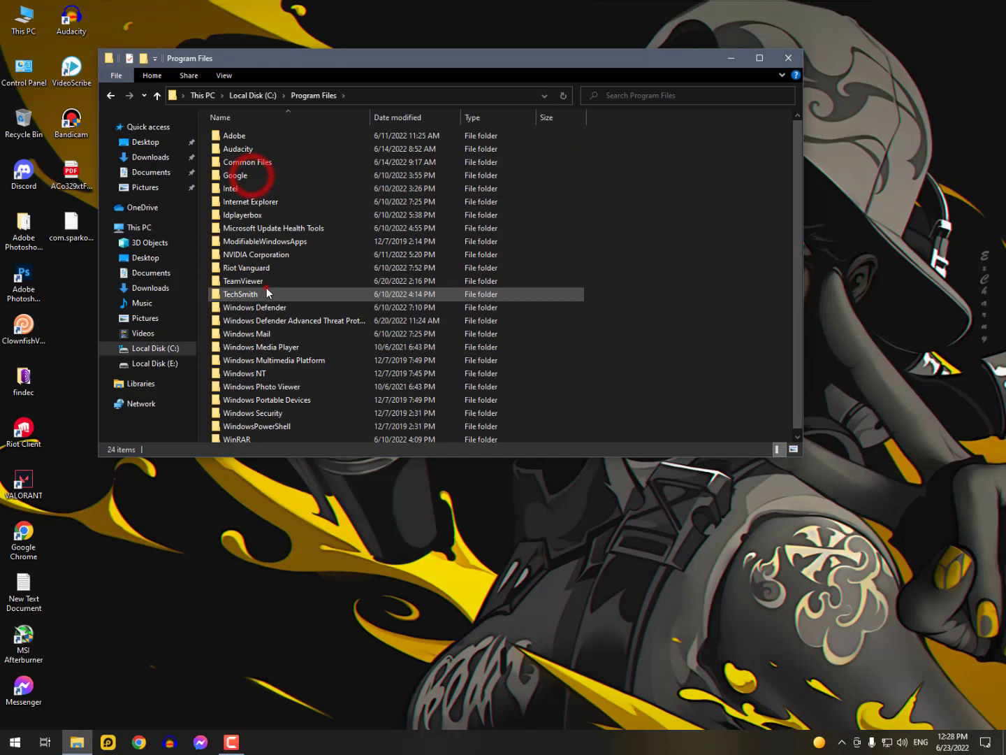
pyautogui.click(255, 269)
pyautogui.click(256, 269)
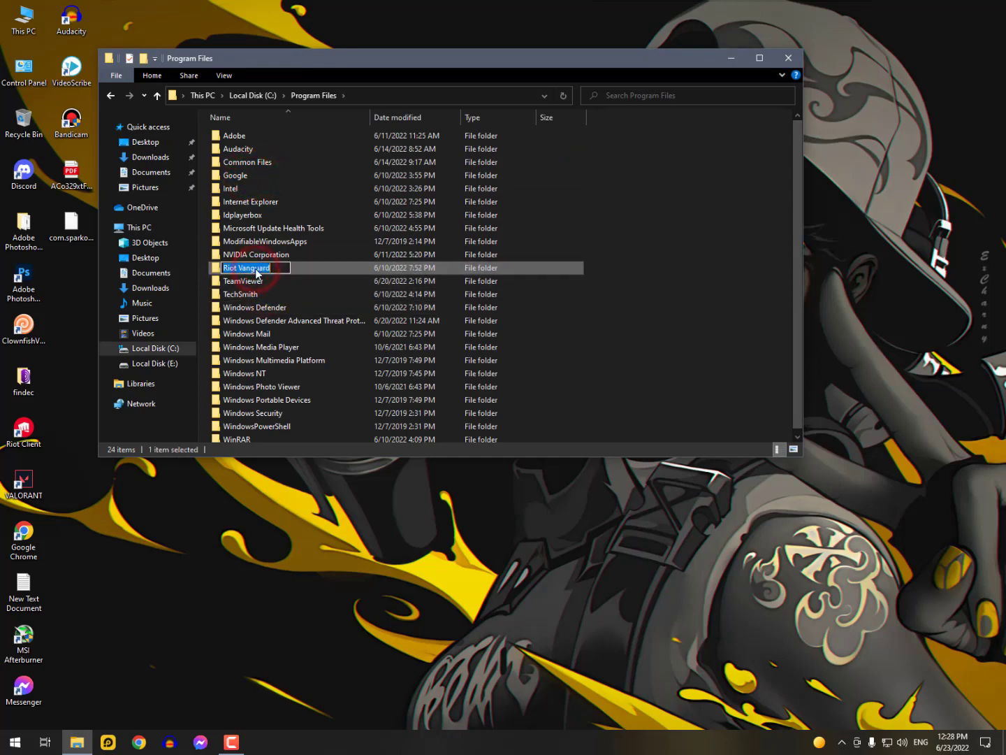
pyautogui.click(301, 272)
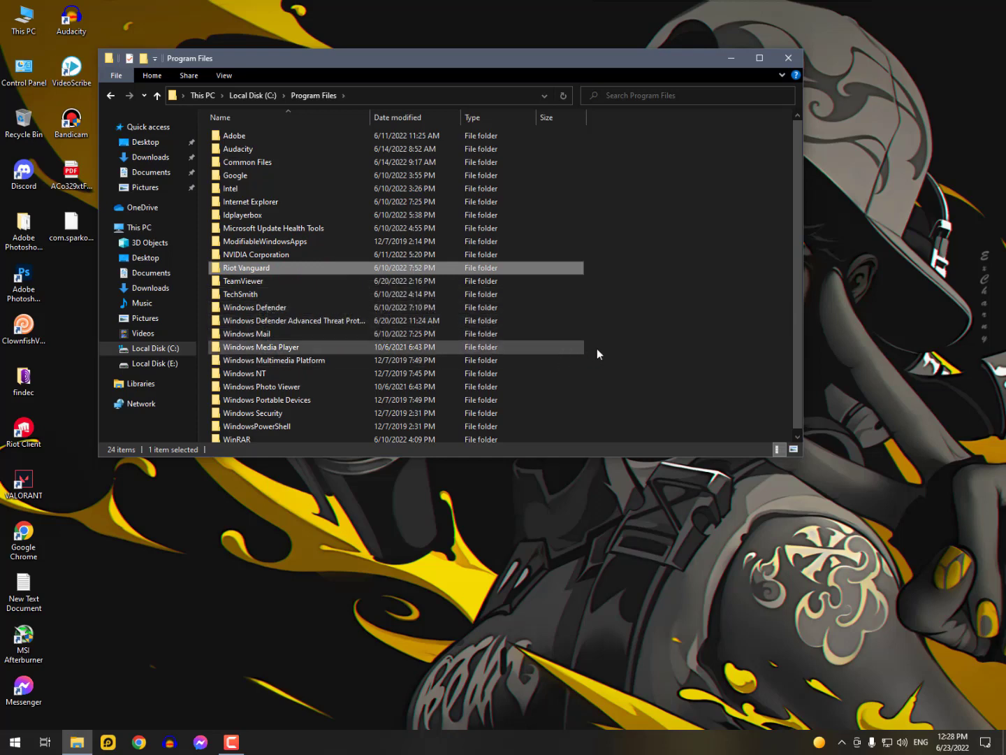
pyautogui.hotkey('alt', 'Left')
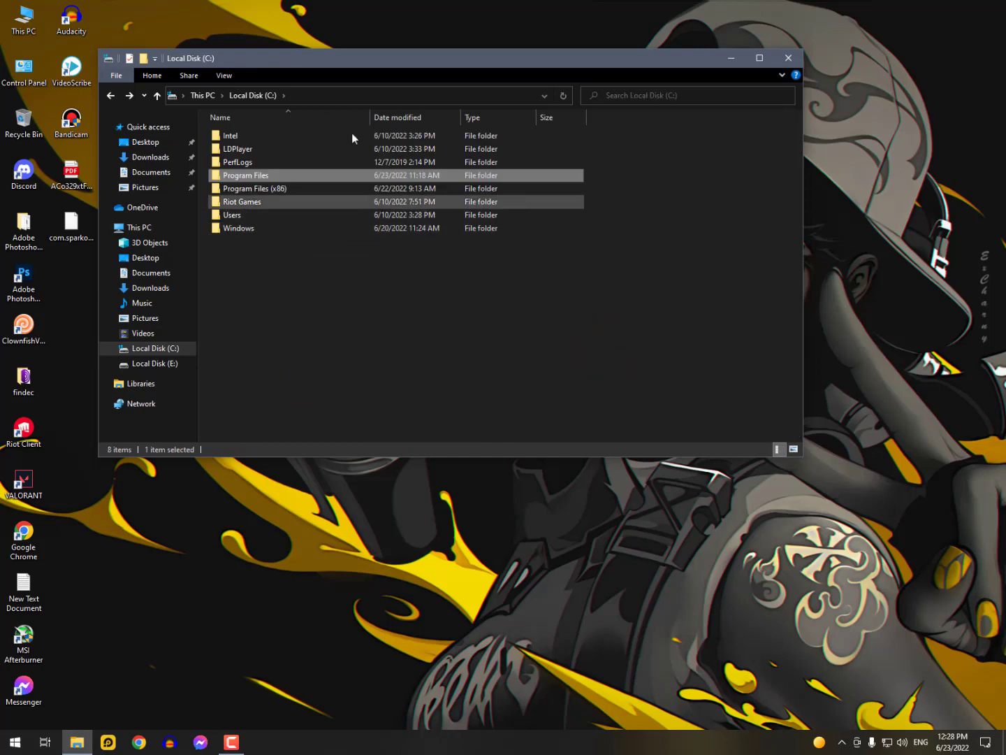
# Go to C:\ProgramData, inspect the Riot Games folder, then back out to Local Disk (C:).
pyautogui.click(310, 96)
pyautogui.write('p')
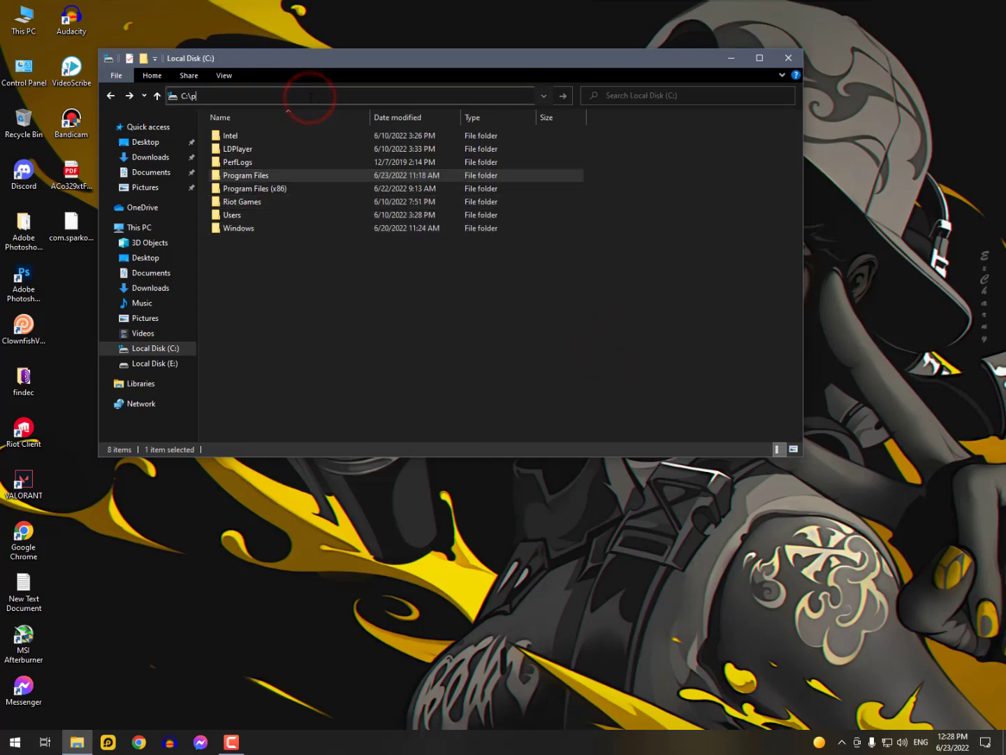
pyautogui.write('rogramdata')
pyautogui.press('Return')
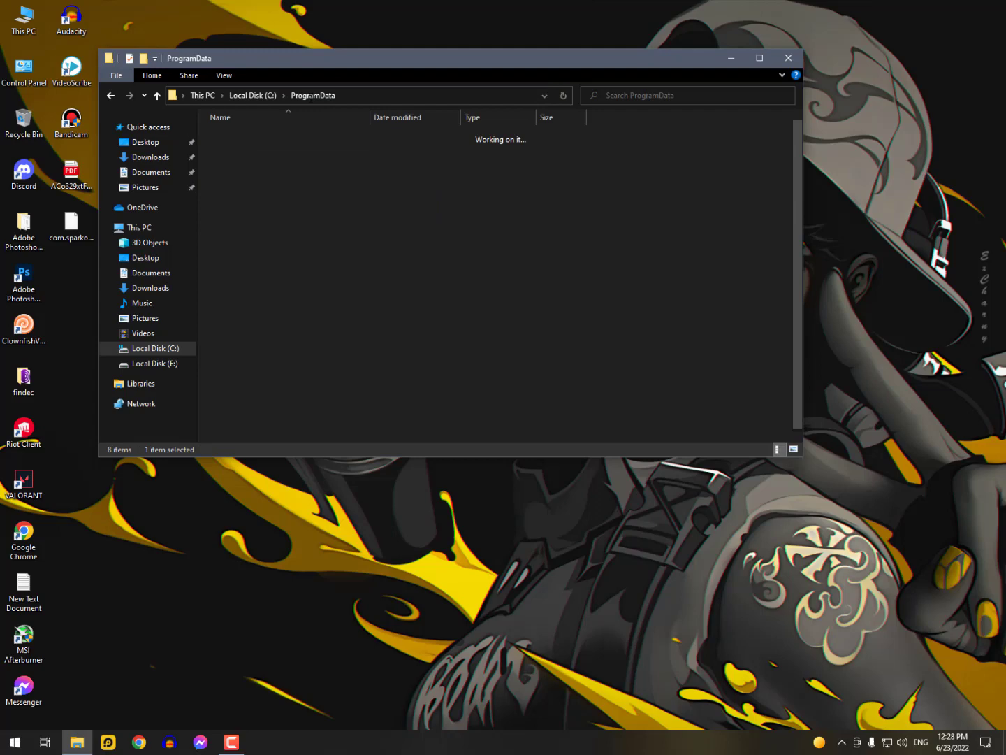
pyautogui.click(257, 214)
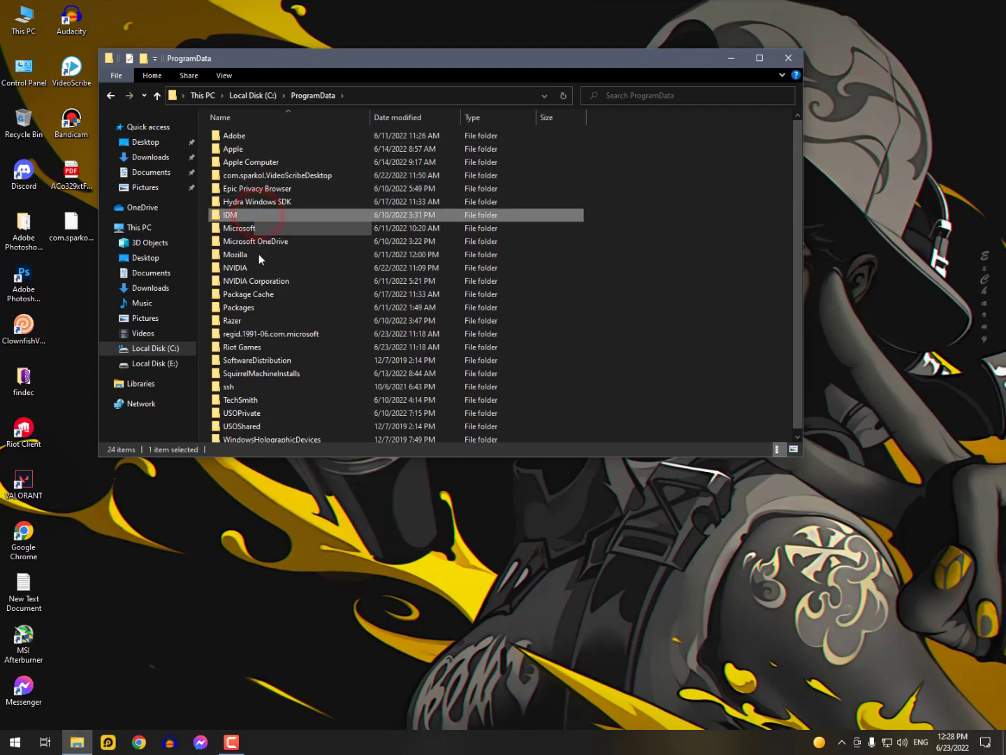
pyautogui.click(259, 320)
pyautogui.scroll(-1, 268, 330)
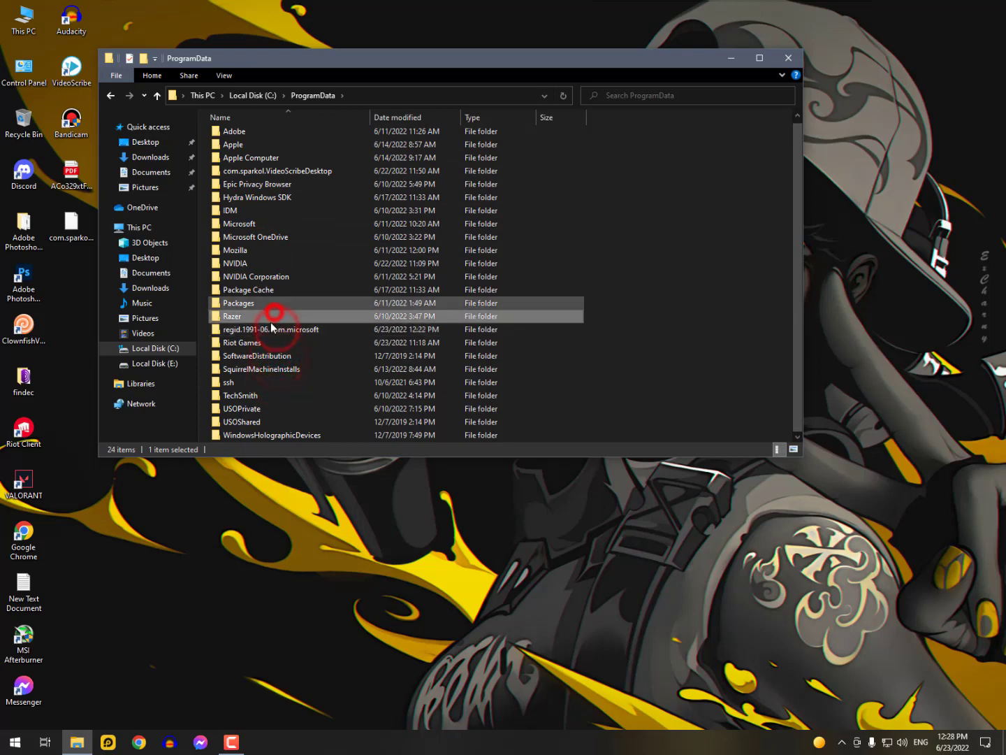
pyautogui.doubleClick(252, 342)
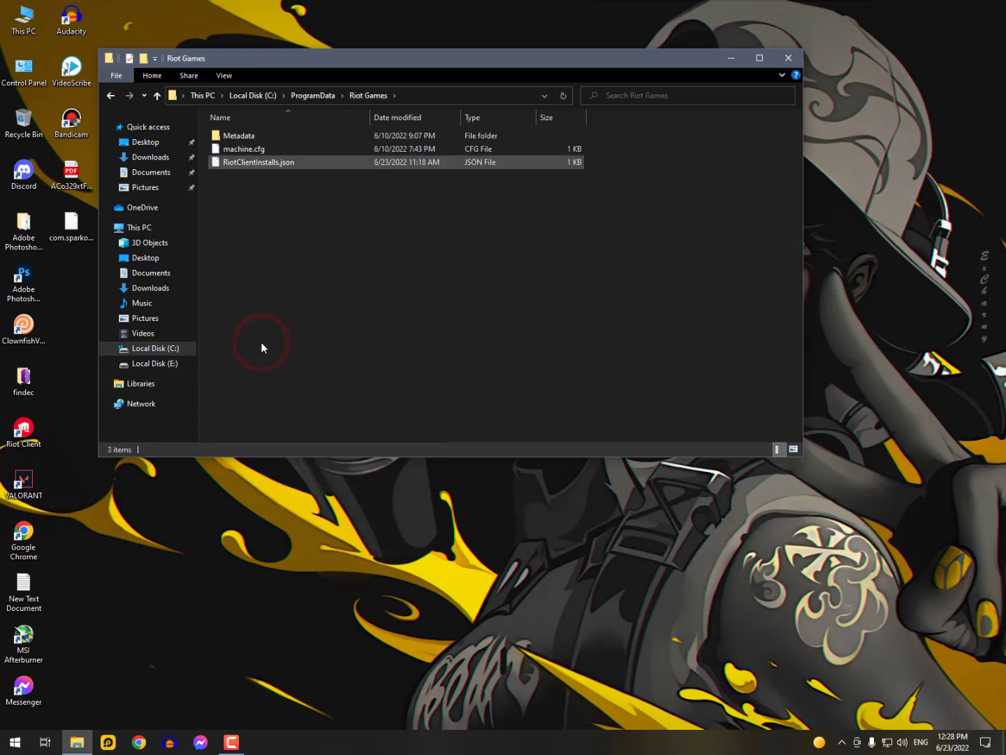
pyautogui.press('BackSpace')
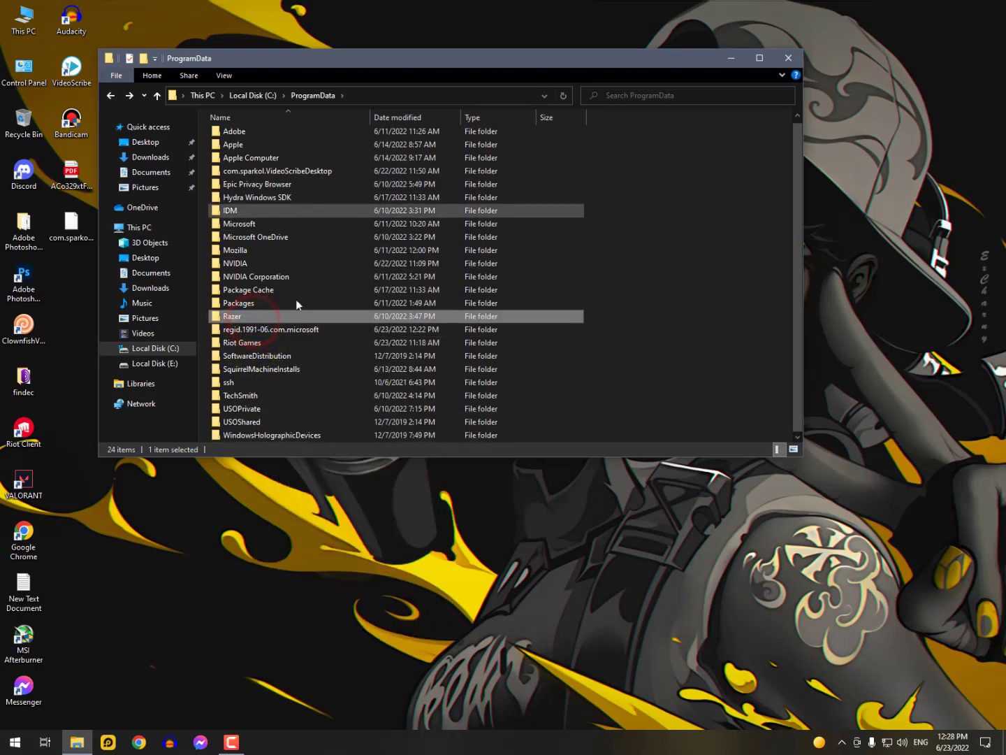
pyautogui.press('BackSpace')
# Close File Explorer, dismiss the Start menu, and launch Riot Client from its desktop shortcut.
pyautogui.click(792, 58)
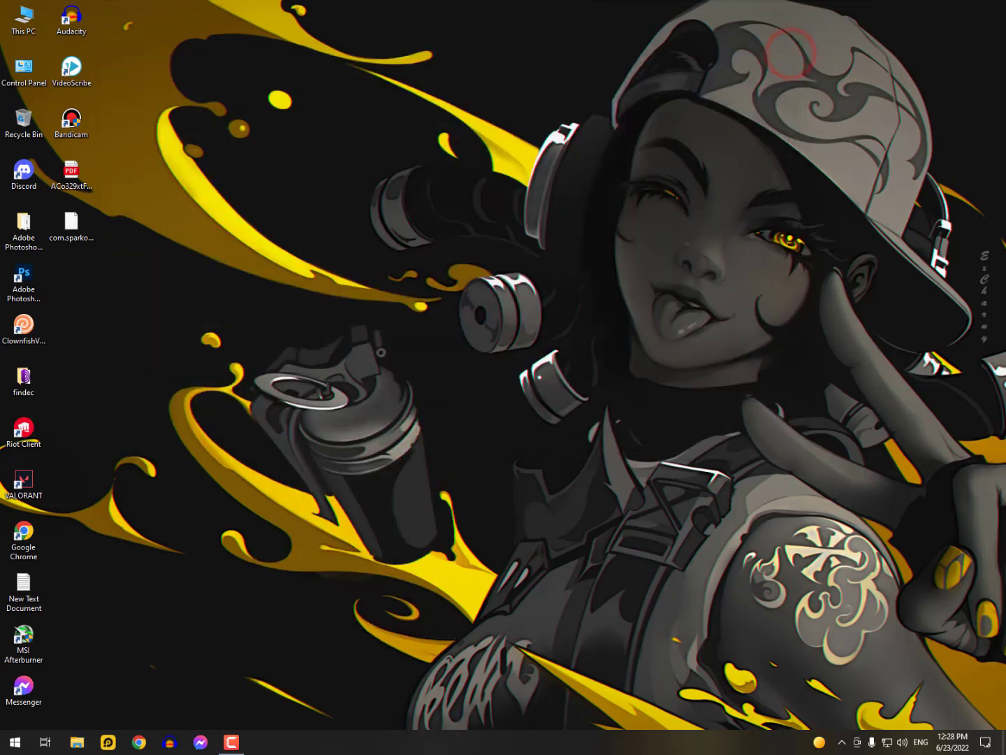
pyautogui.click(15, 742)
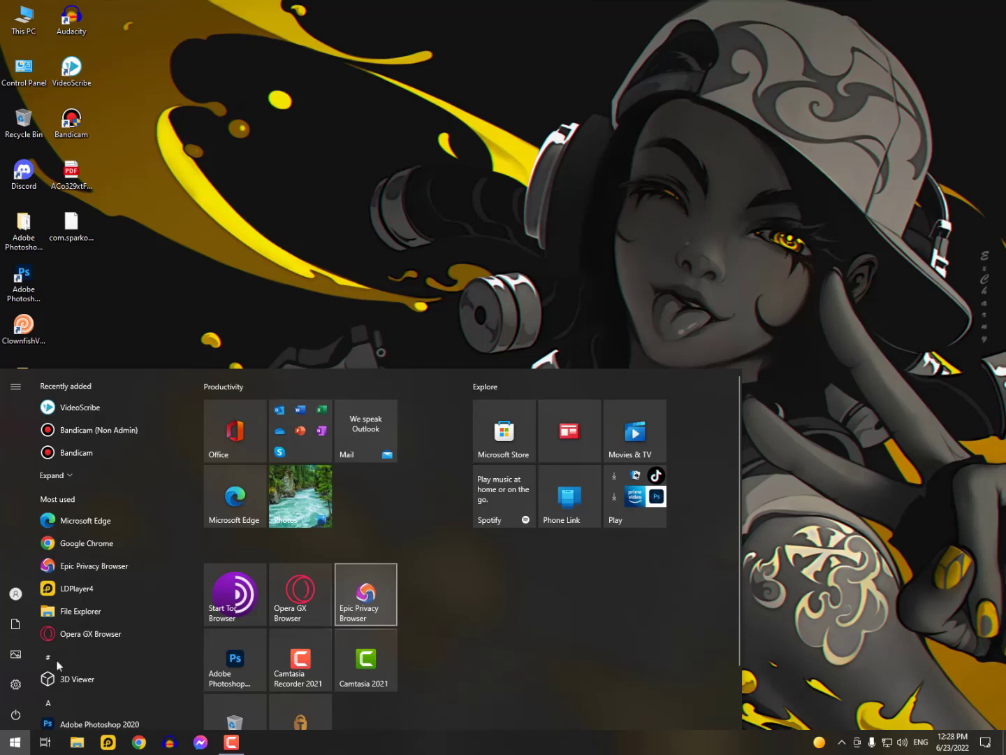
pyautogui.click(254, 332)
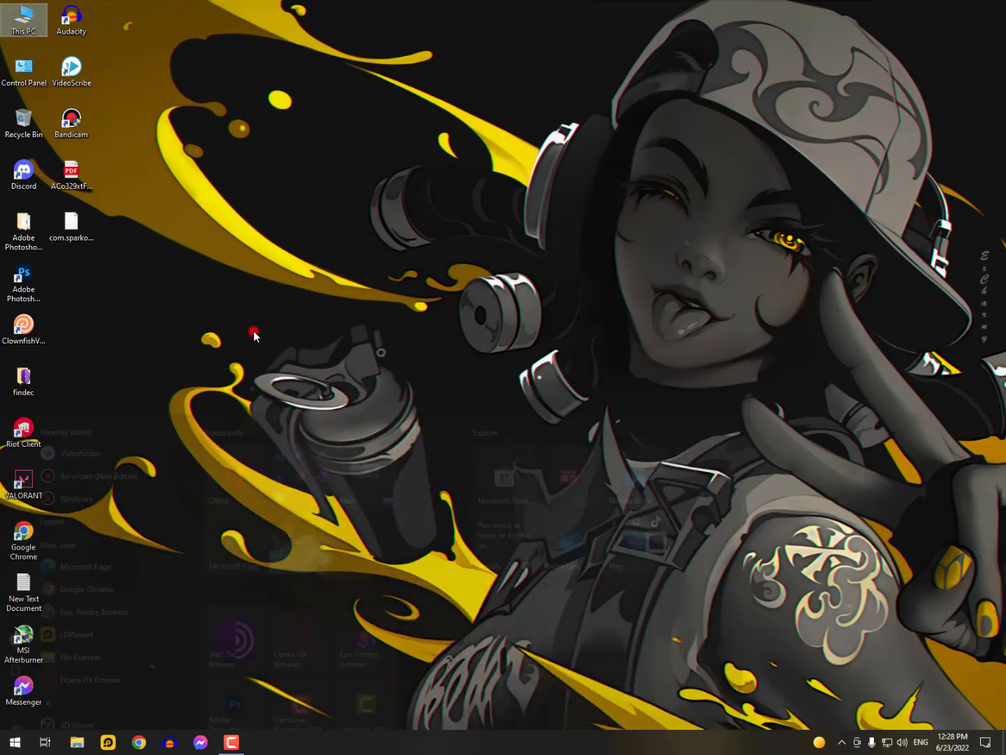
pyautogui.click(29, 431)
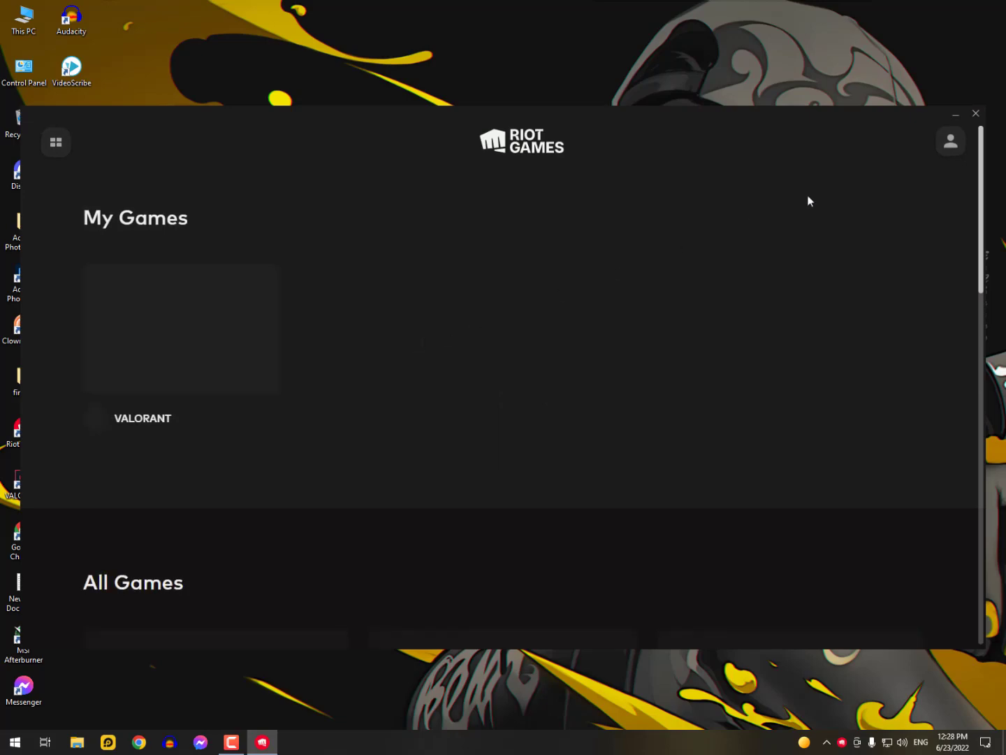
# Repair VALORANT from Riot Client's settings, then close settings and exit the client.
pyautogui.click(950, 141)
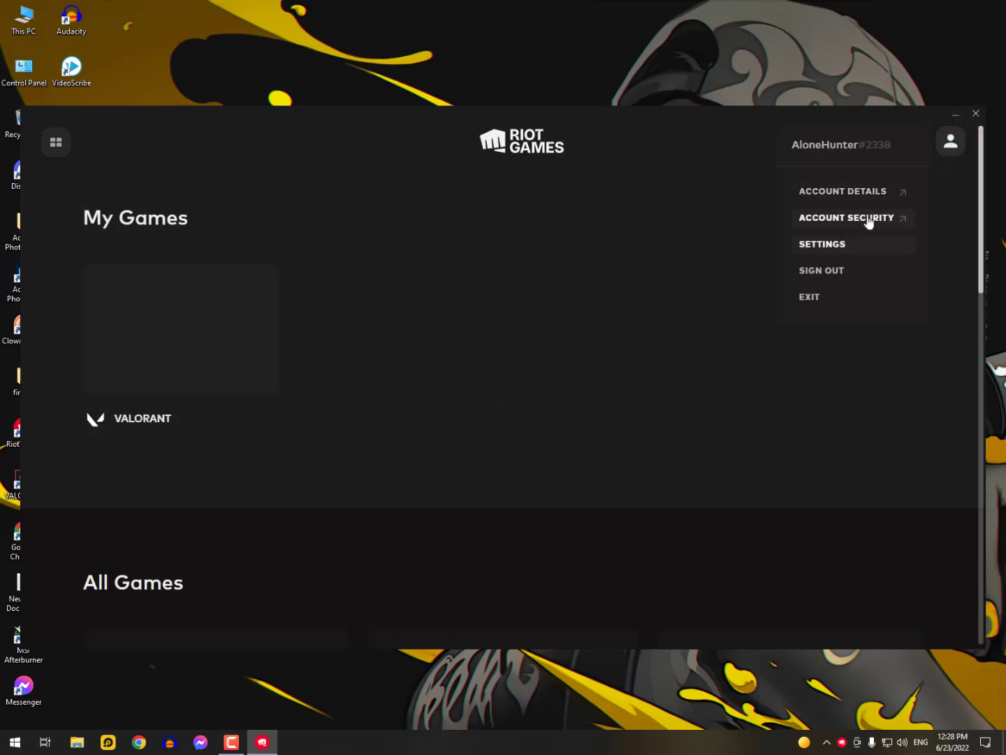
pyautogui.click(822, 244)
pyautogui.click(188, 258)
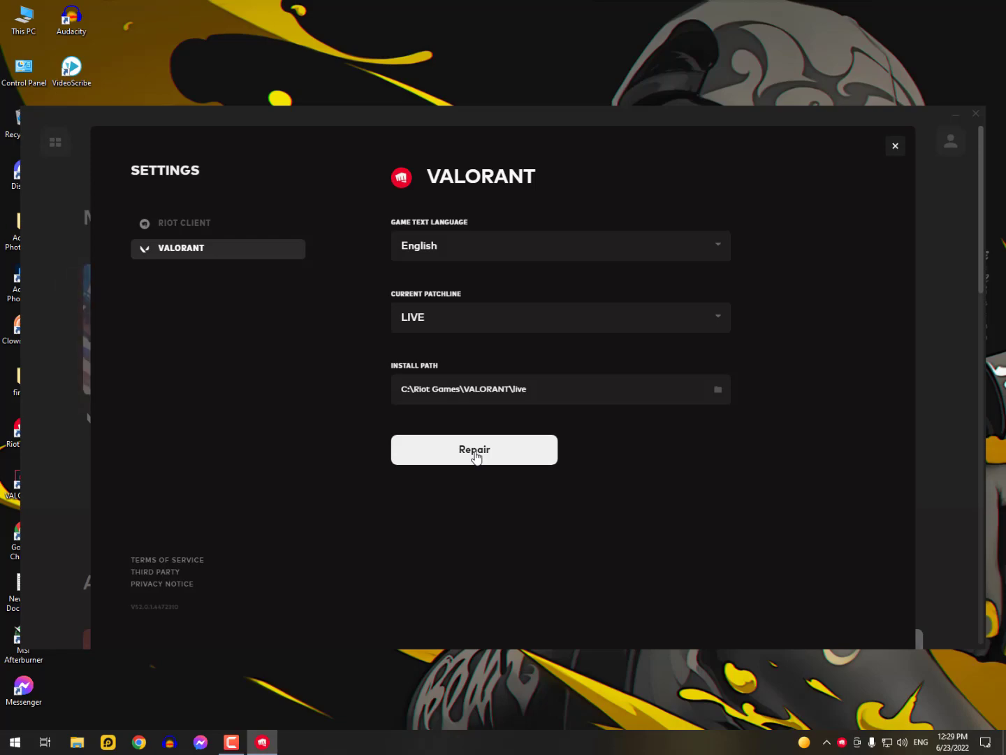
pyautogui.click(475, 452)
pyautogui.click(894, 147)
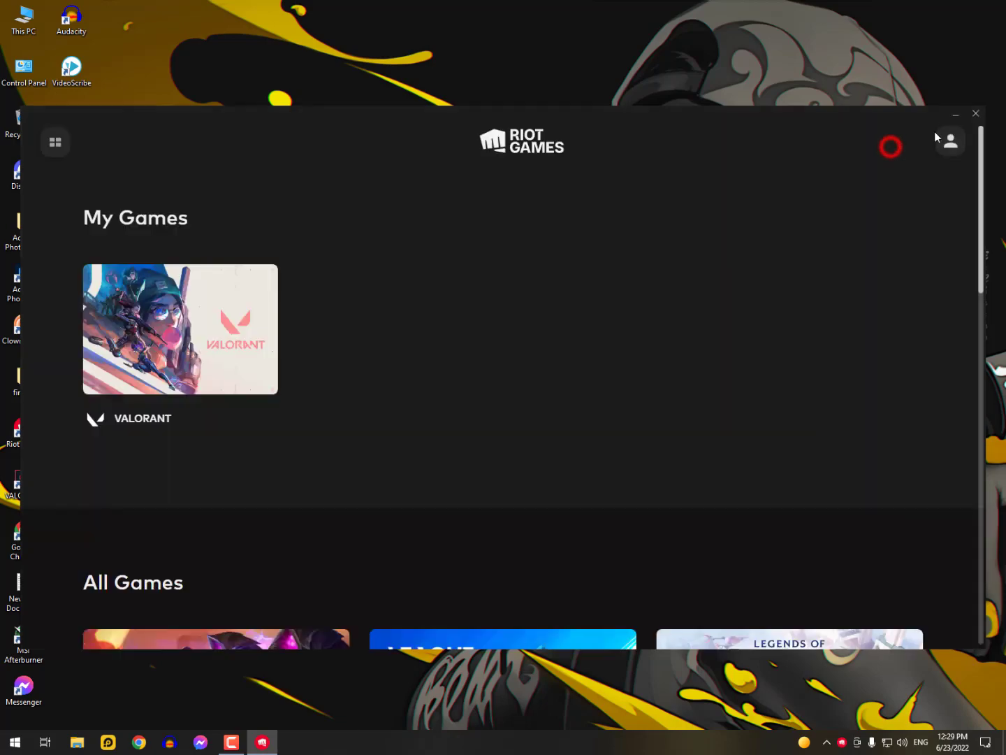
pyautogui.click(975, 114)
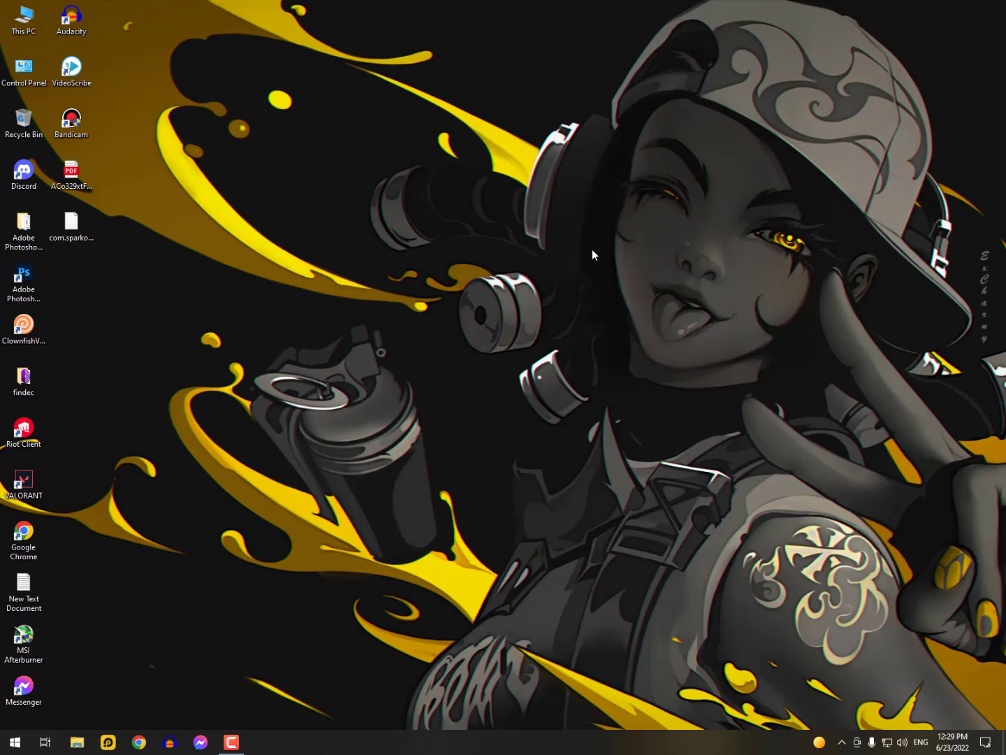